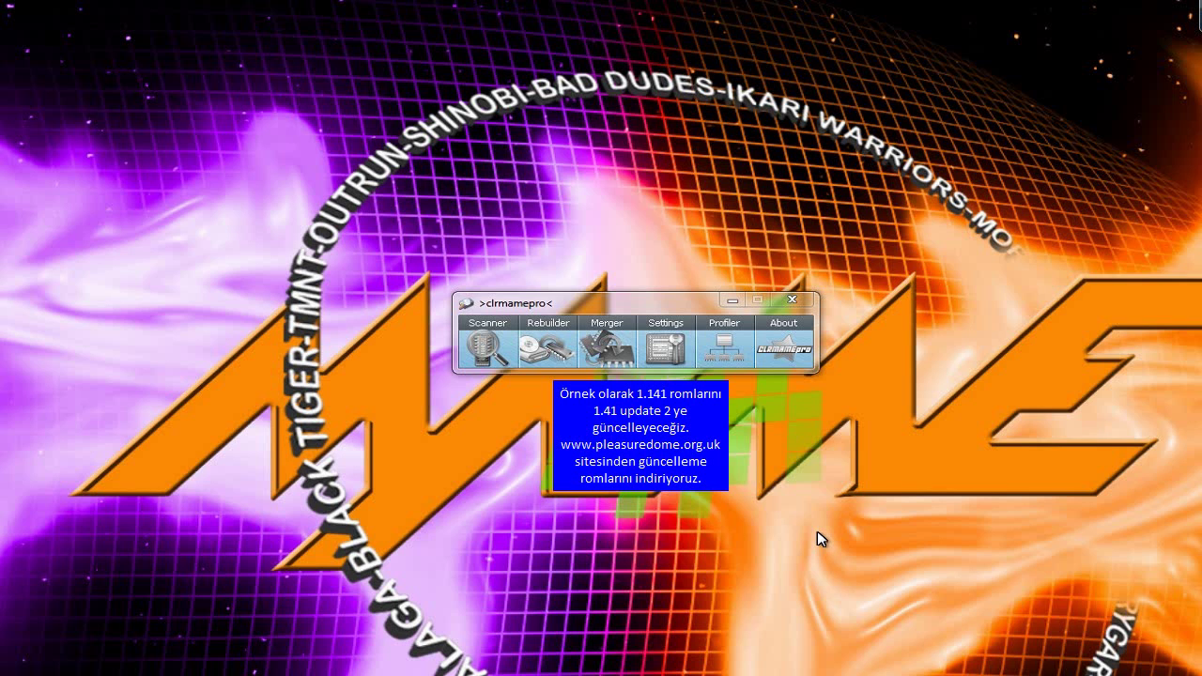
# Create a MAME profile described as "Mame 1.41" from mame64.exe in mame0141b_64bit, storing it in the [PROFILES] folder.
pyautogui.click(725, 342)
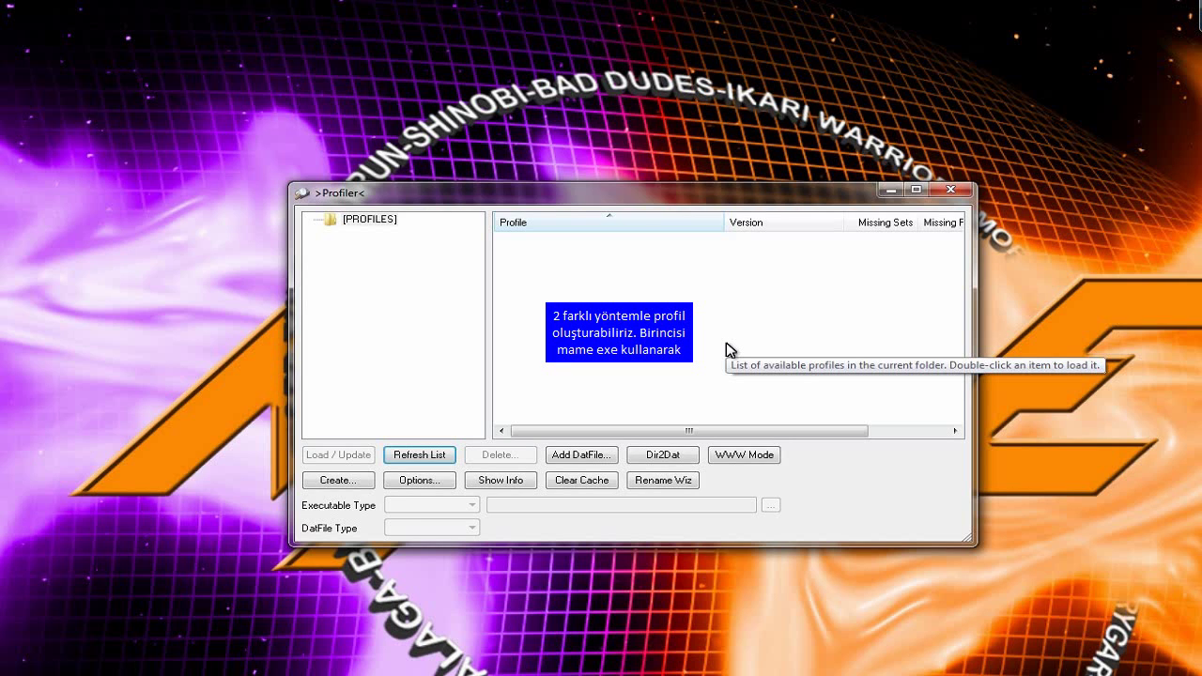
pyautogui.click(338, 481)
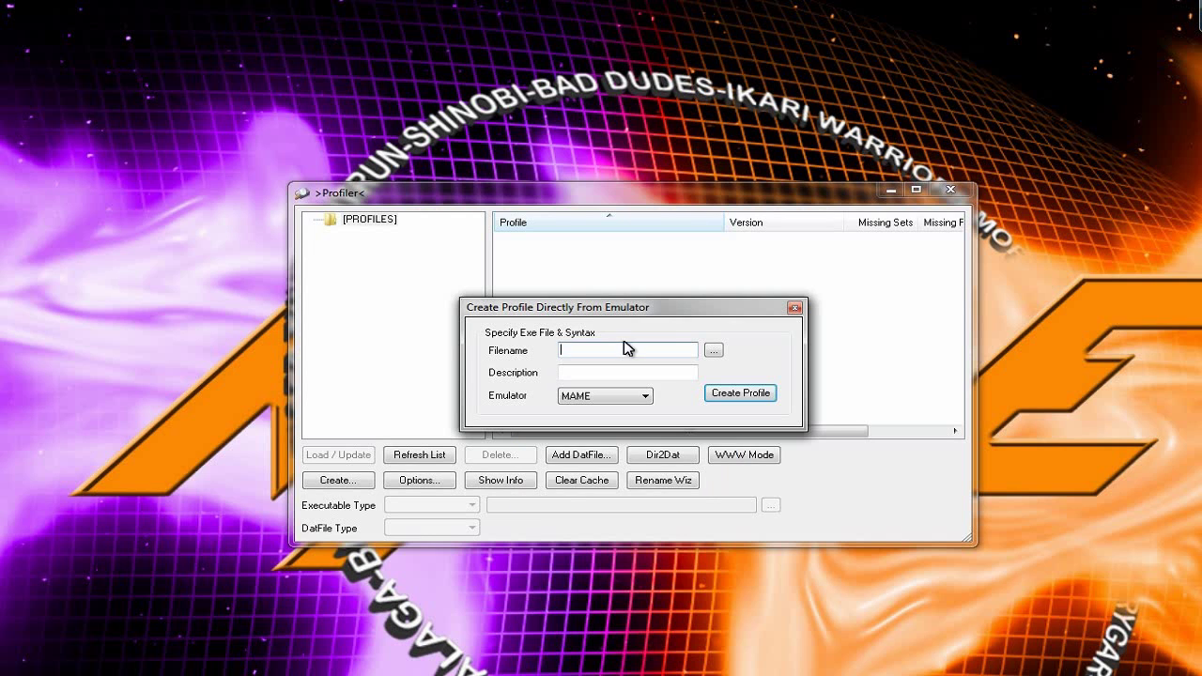
pyautogui.click(715, 351)
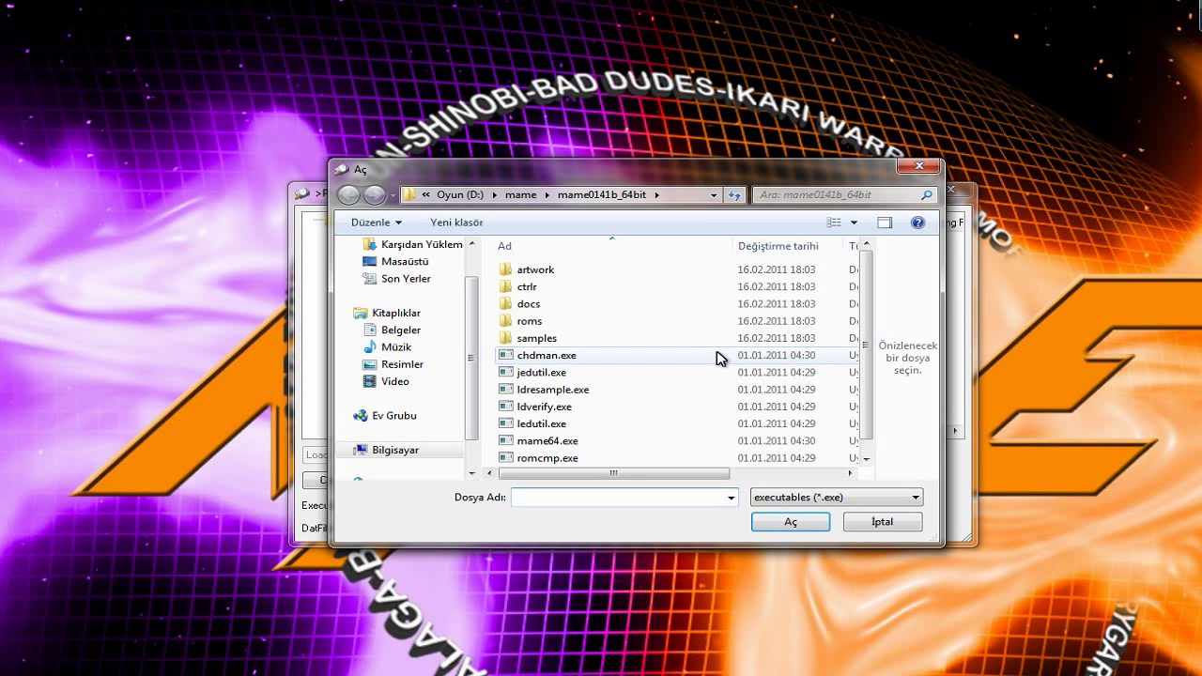
pyautogui.click(568, 441)
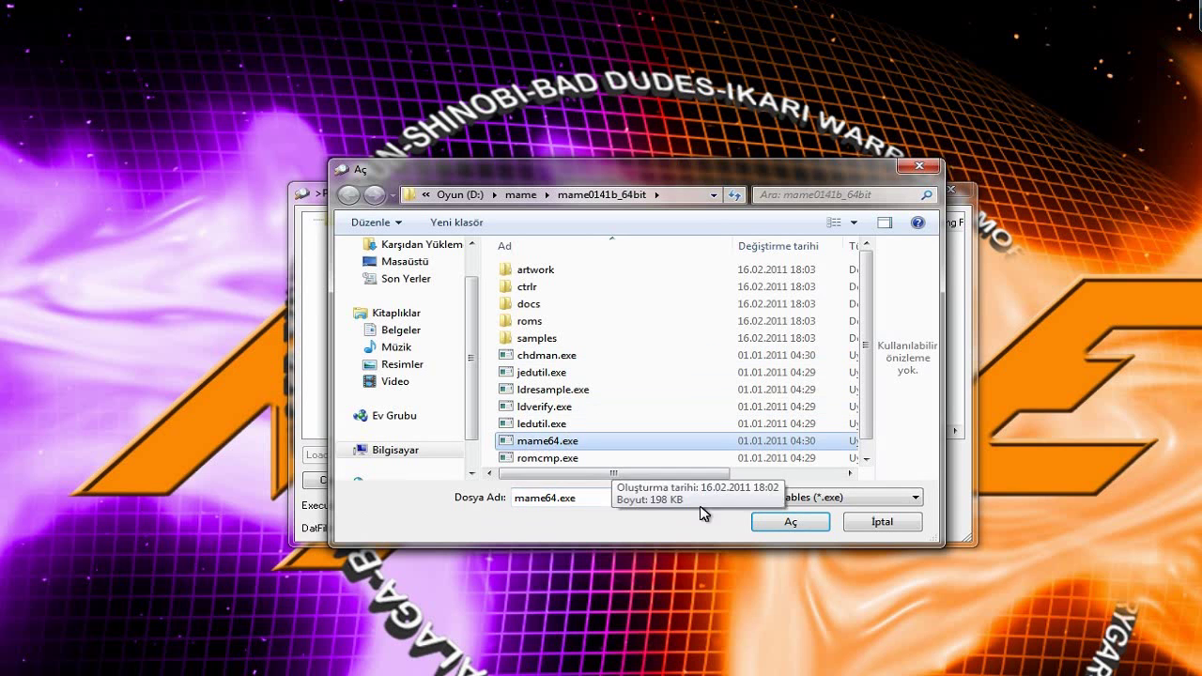
pyautogui.click(785, 523)
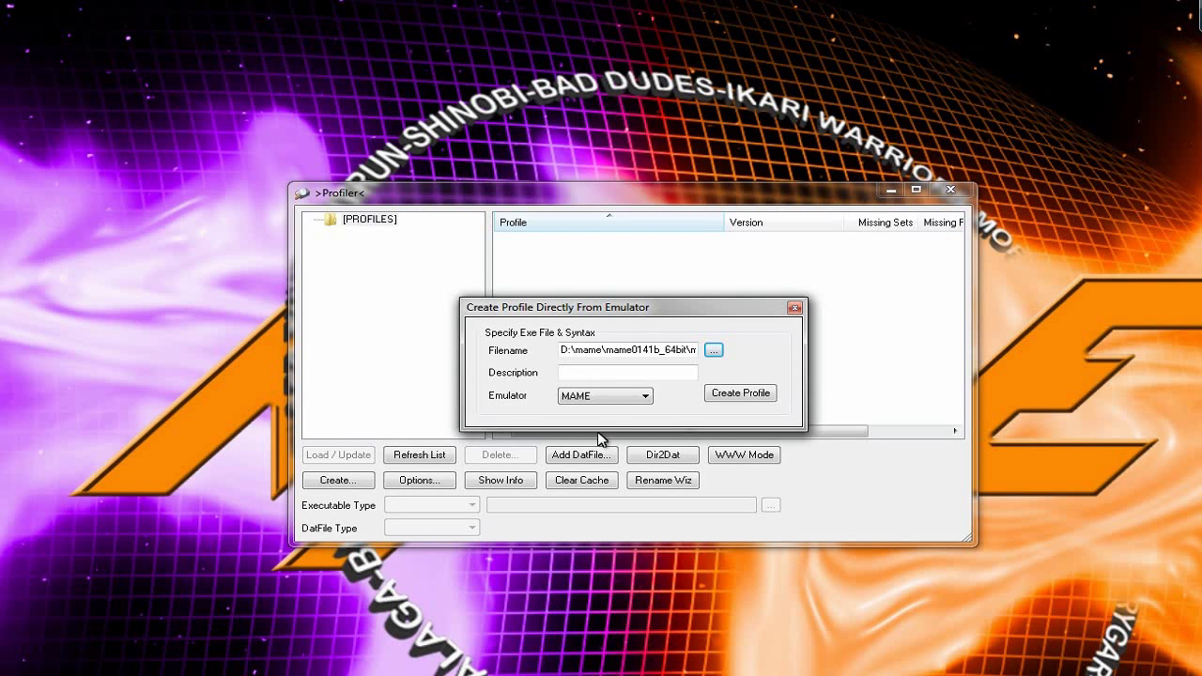
pyautogui.click(628, 374)
pyautogui.write('M')
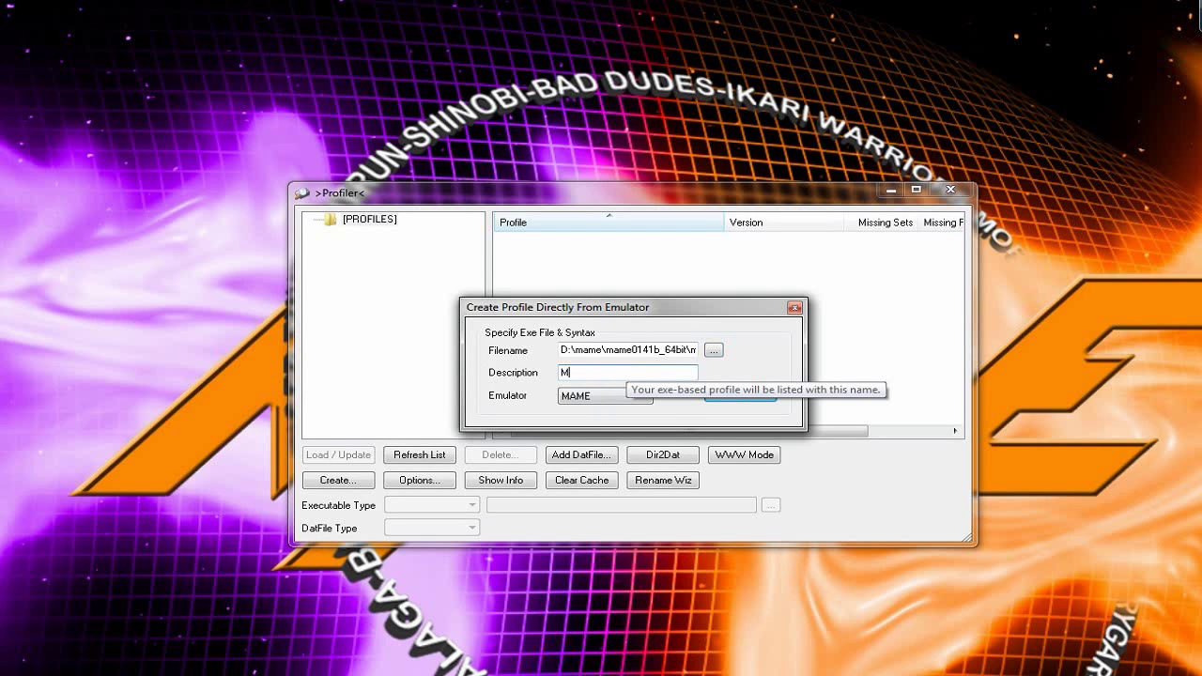
pyautogui.write('ame 1.41')
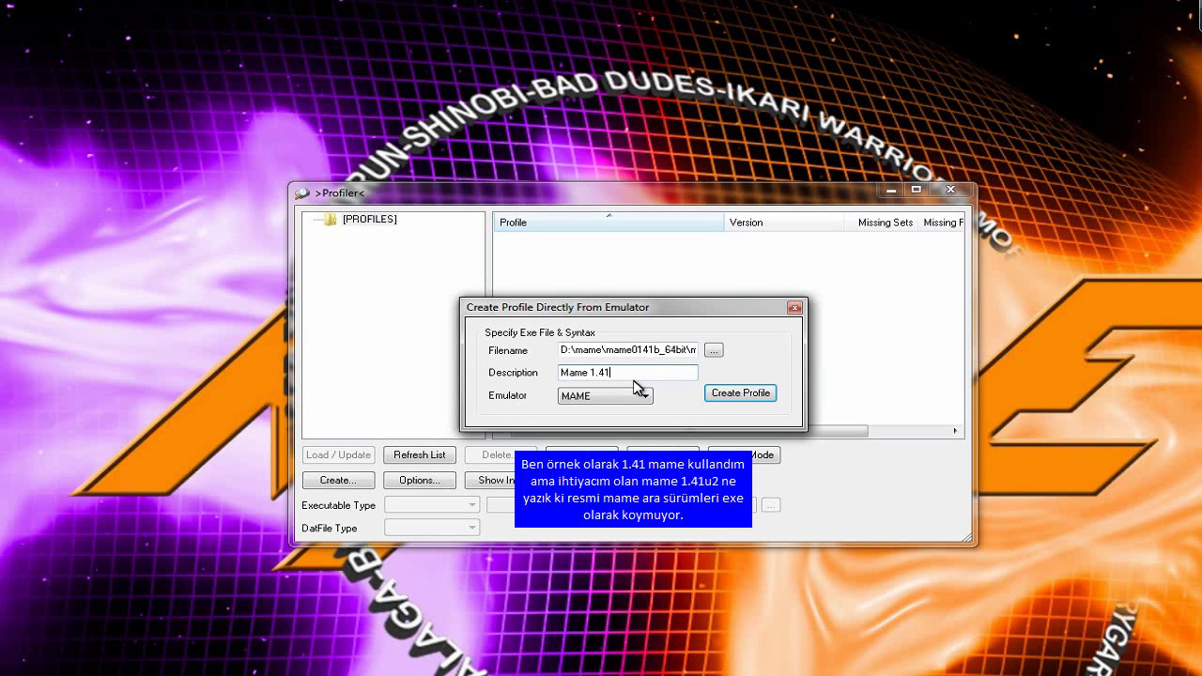
pyautogui.click(725, 395)
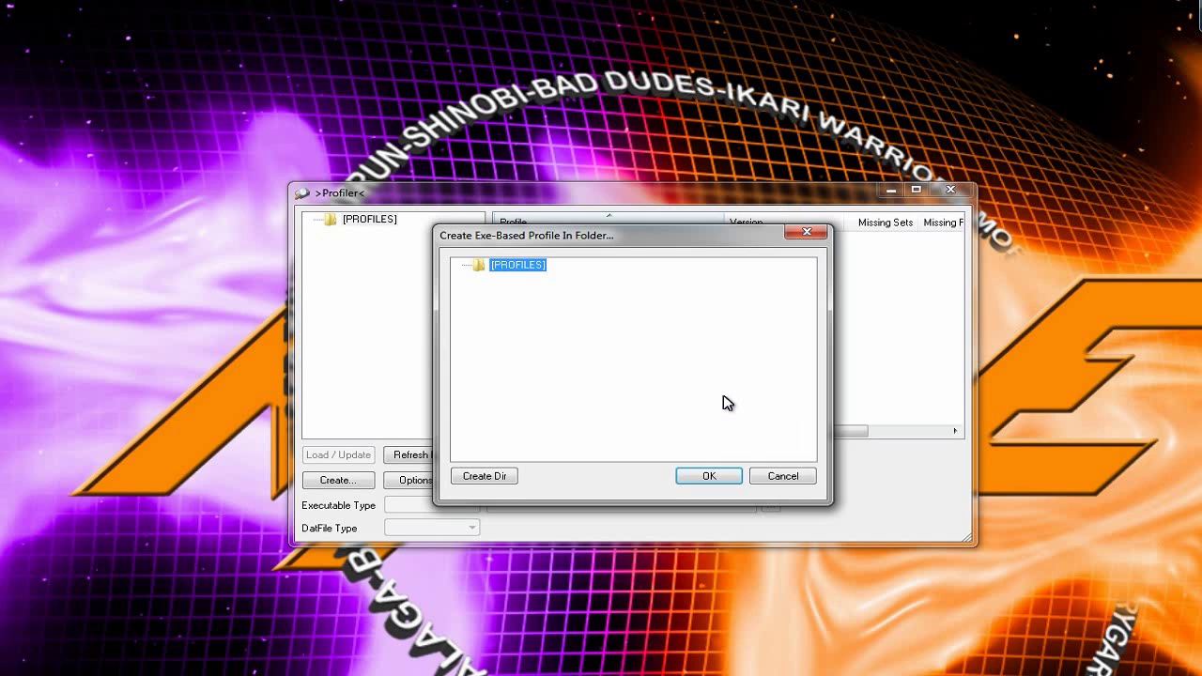
pyautogui.click(704, 476)
# Load the Mame 1.41 profile and accept the database update from mame64.exe.
pyautogui.click(547, 241)
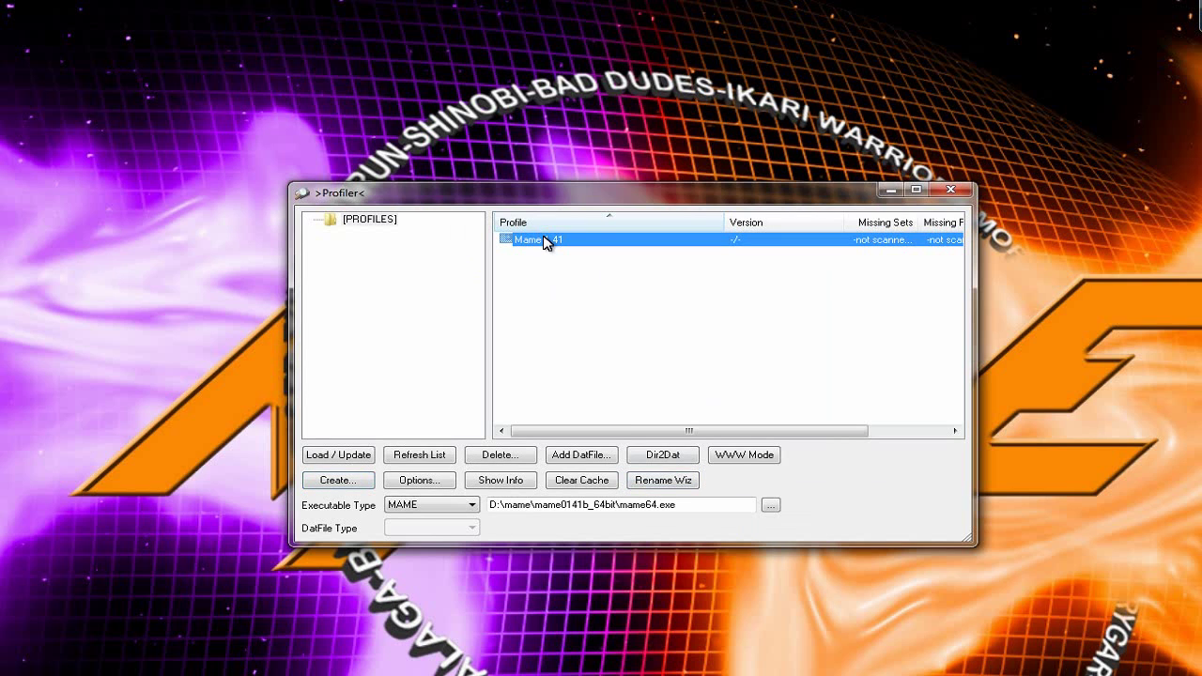
pyautogui.click(340, 456)
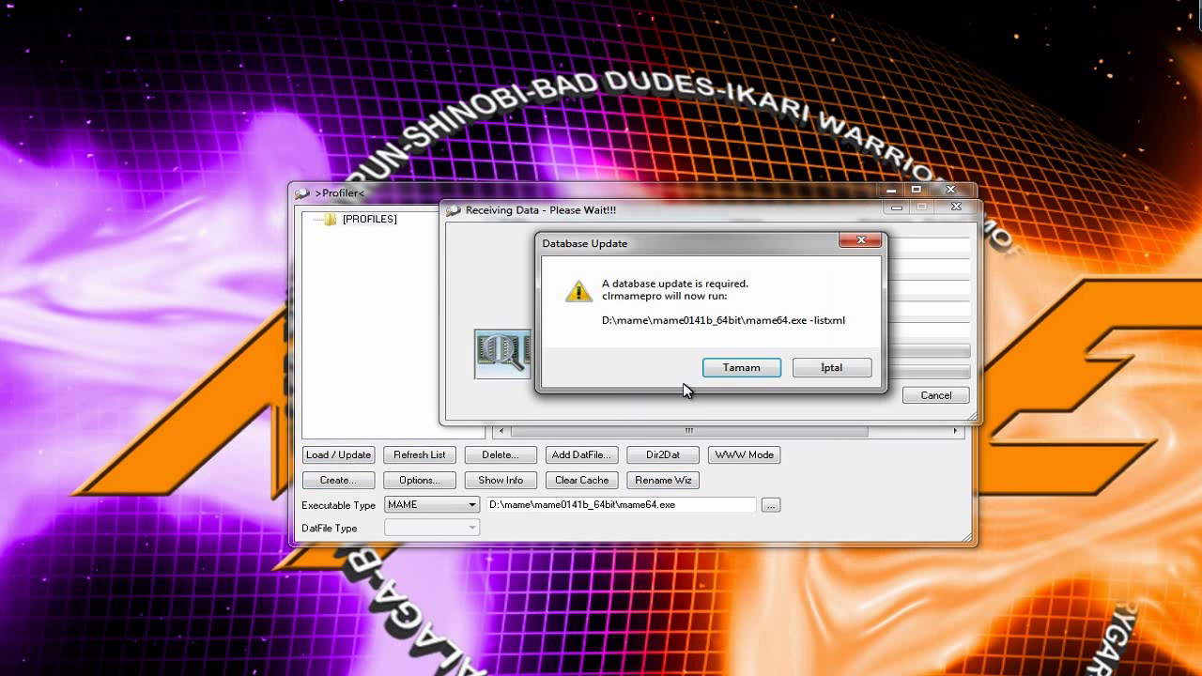
pyautogui.click(740, 369)
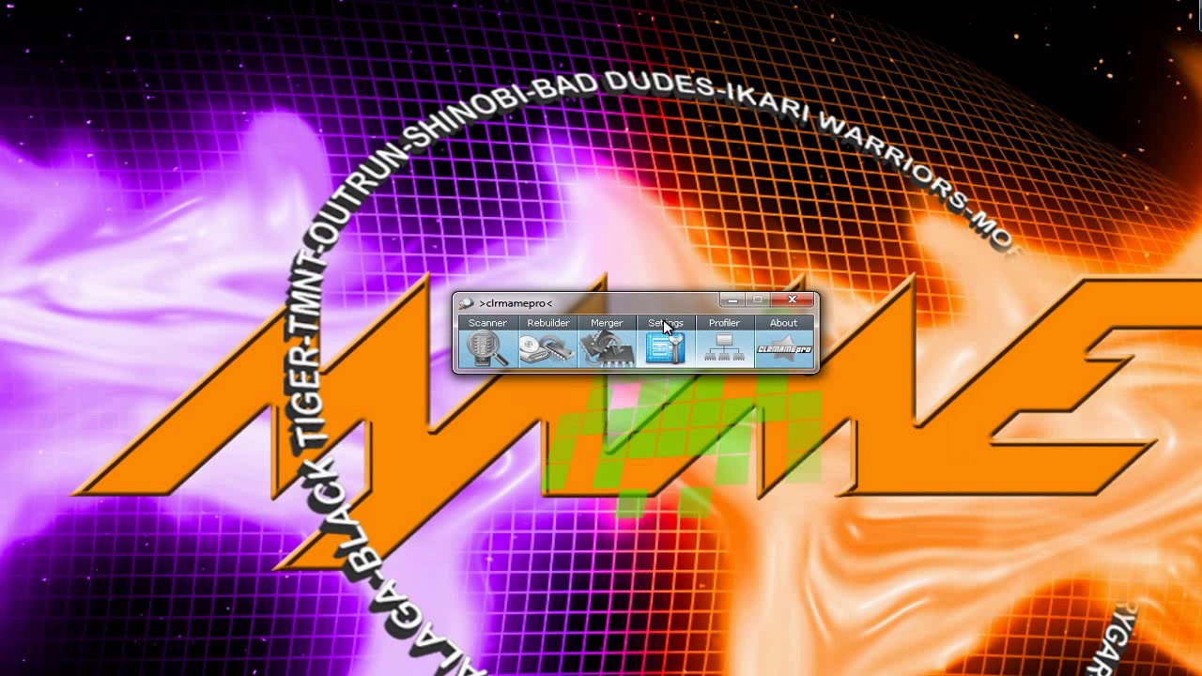
# Extract MAME - ROMs (v0.141u2_XML).dat from the open ZIP archive into the datfiles folder of cmp3137_64.
pyautogui.click(719, 350)
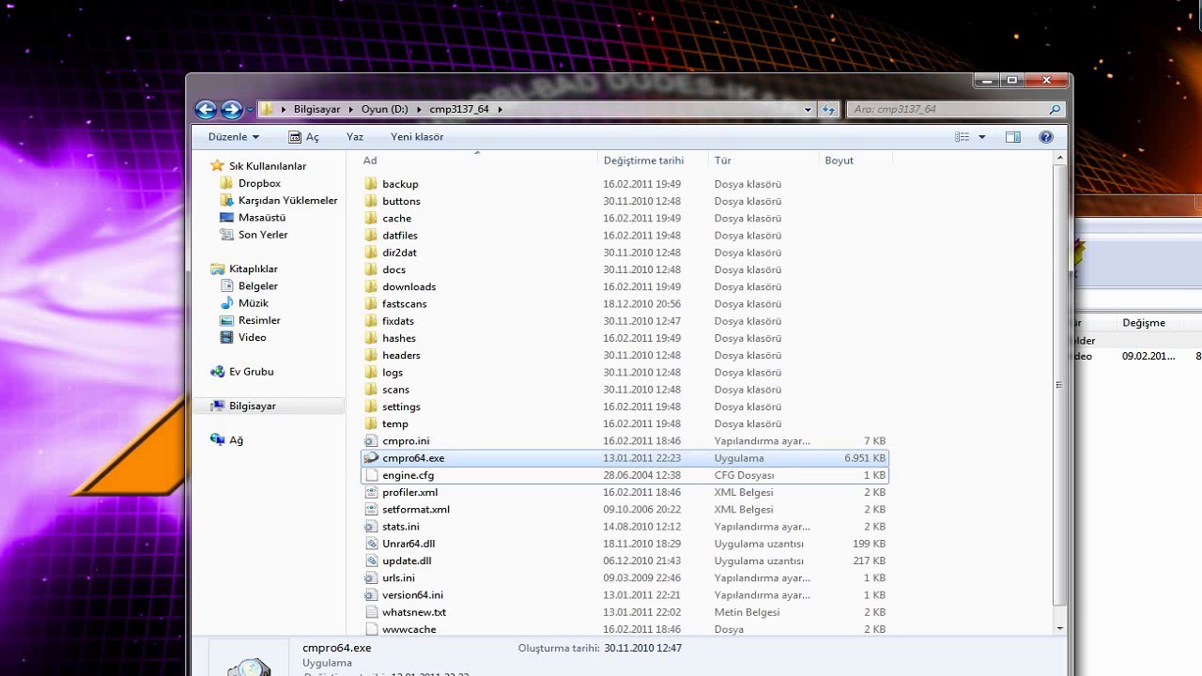
pyautogui.doubleClick(404, 236)
pyautogui.click(1094, 439)
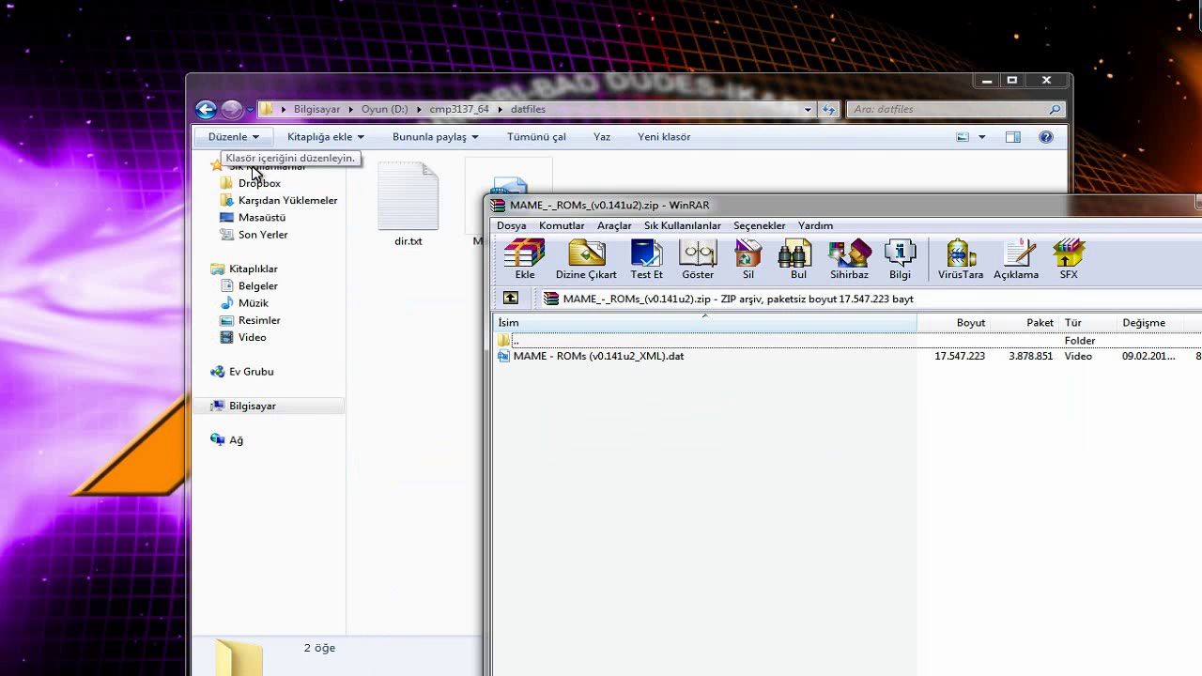
pyautogui.click(385, 333)
pyautogui.click(1126, 494)
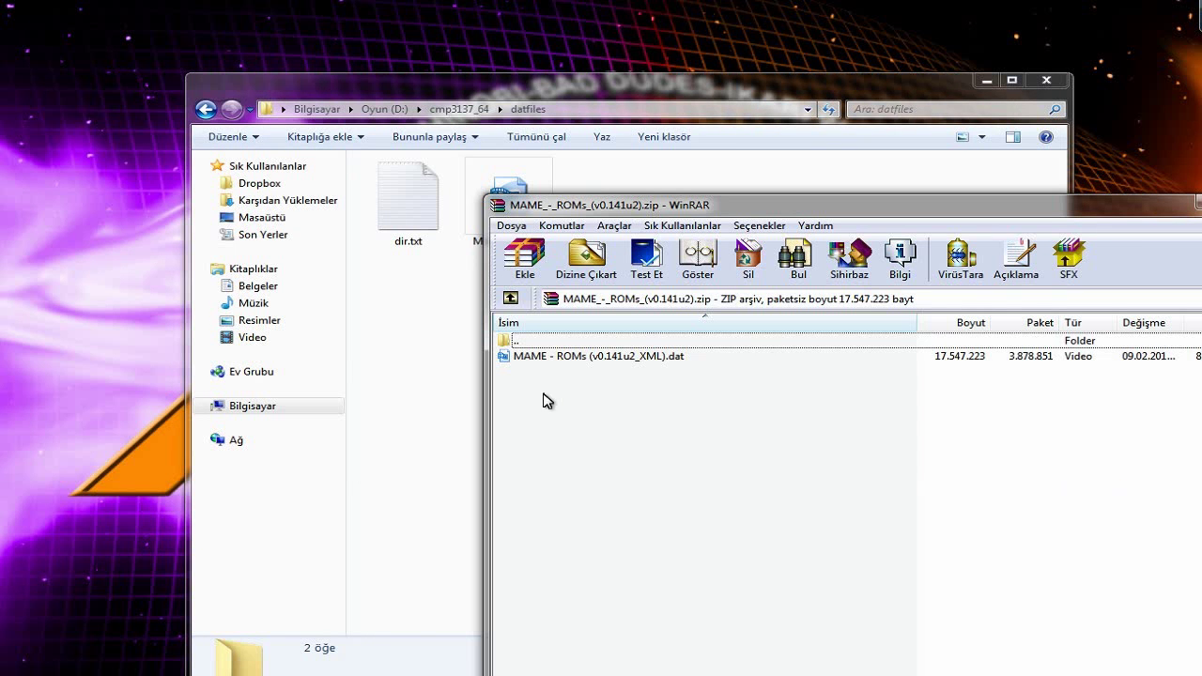
pyautogui.moveTo(577, 357); pyautogui.dragTo(431, 370)
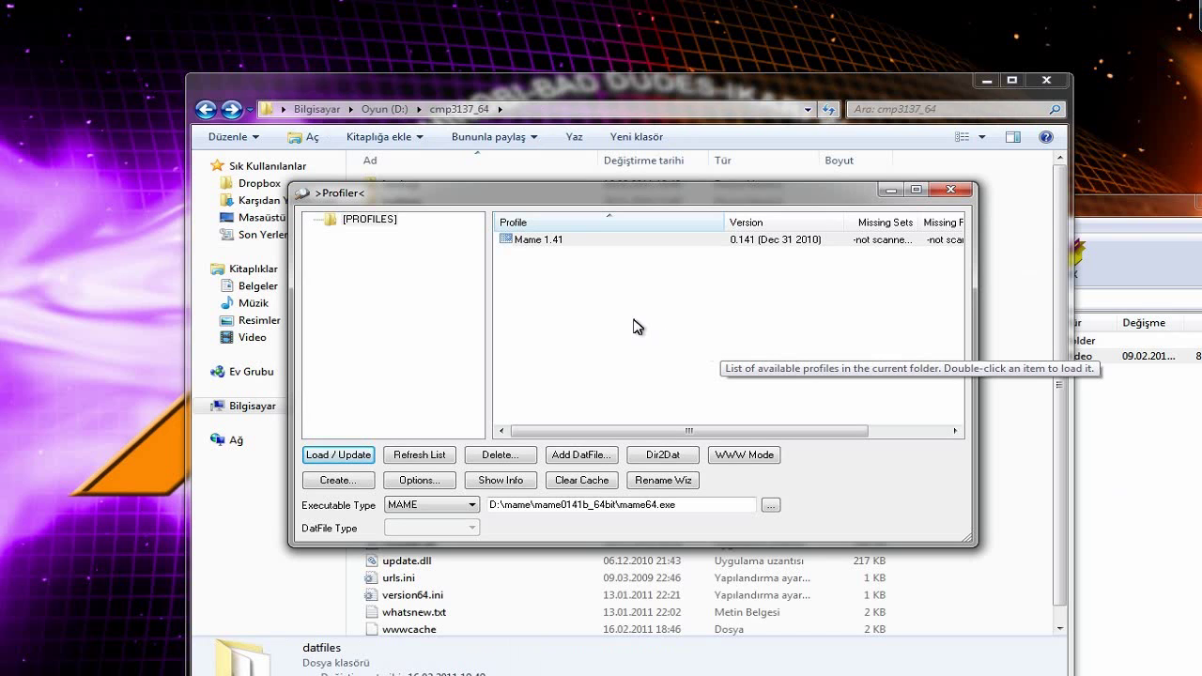
# Refresh the profile list and load the new MAME - ROMs (v0.141u2) datfile with default settings.
pyautogui.click(418, 454)
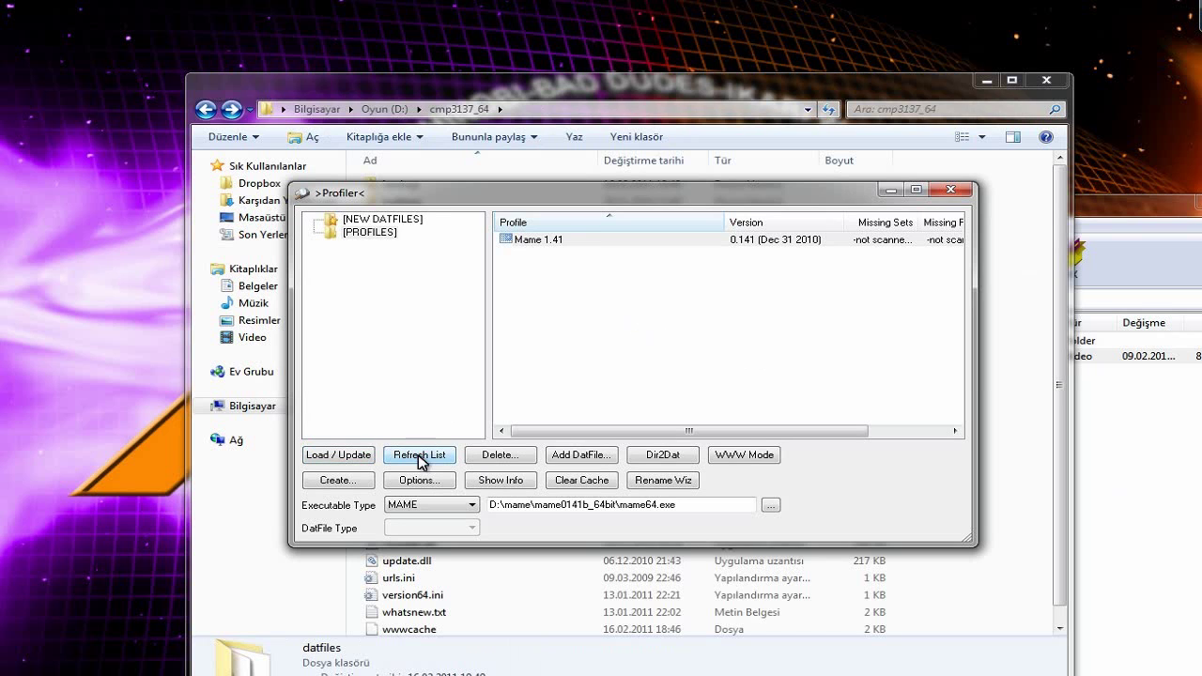
pyautogui.click(400, 219)
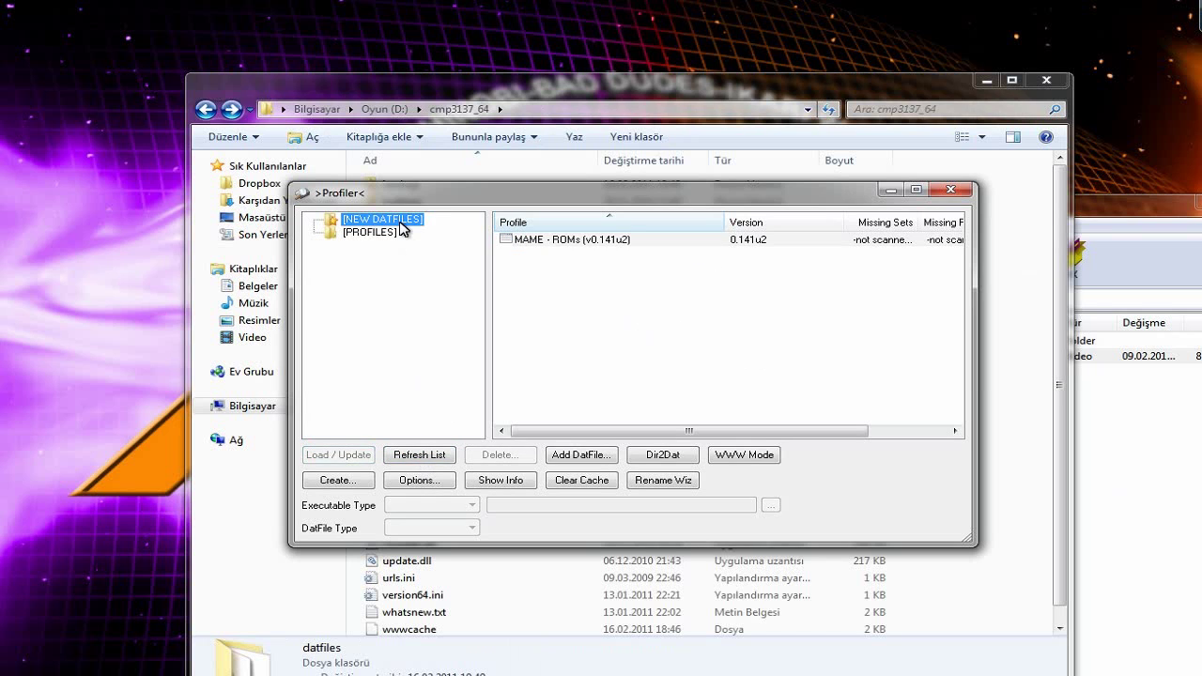
pyautogui.click(575, 243)
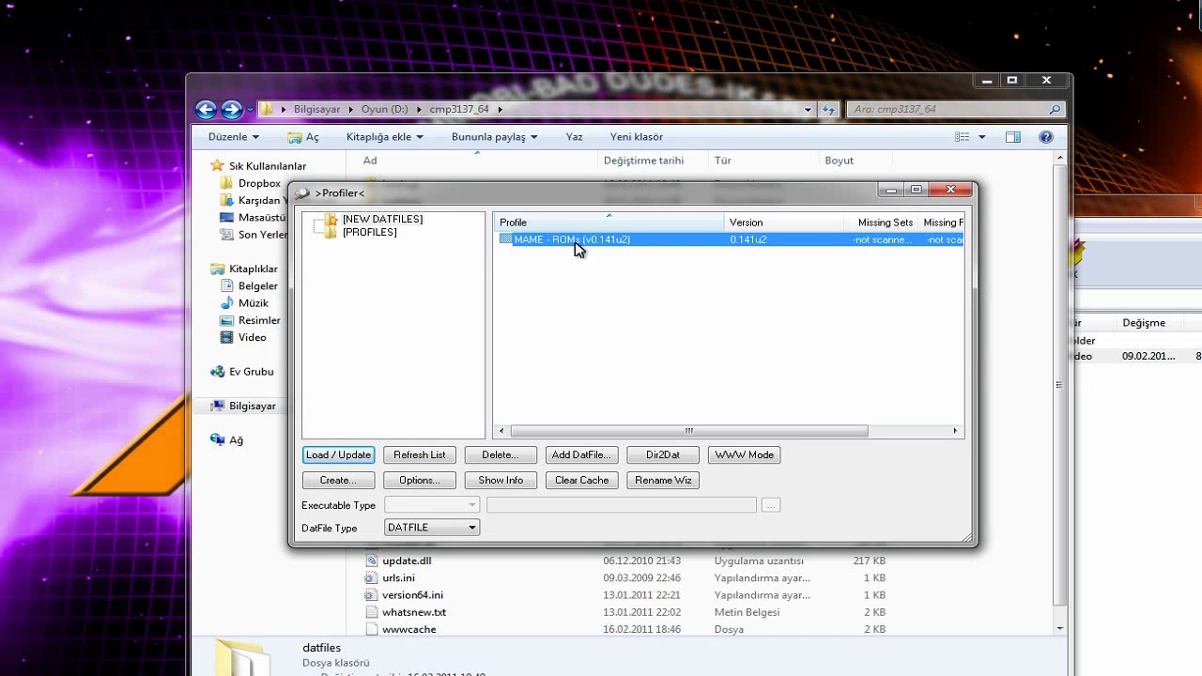
pyautogui.click(366, 460)
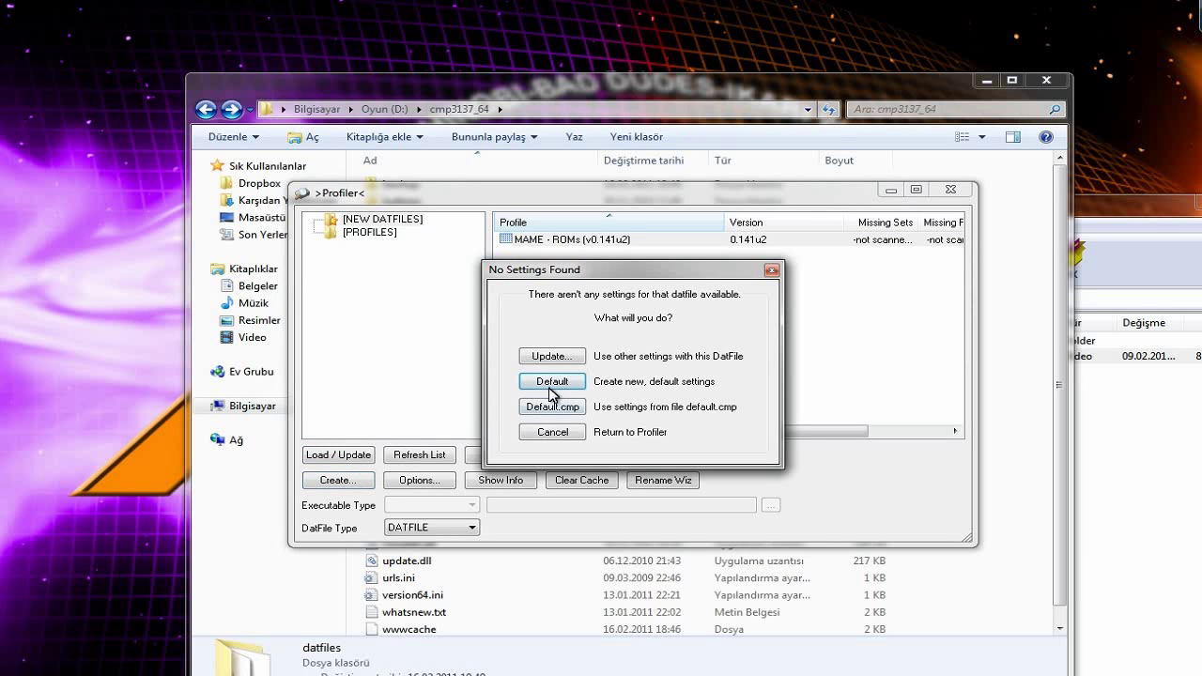
pyautogui.click(552, 382)
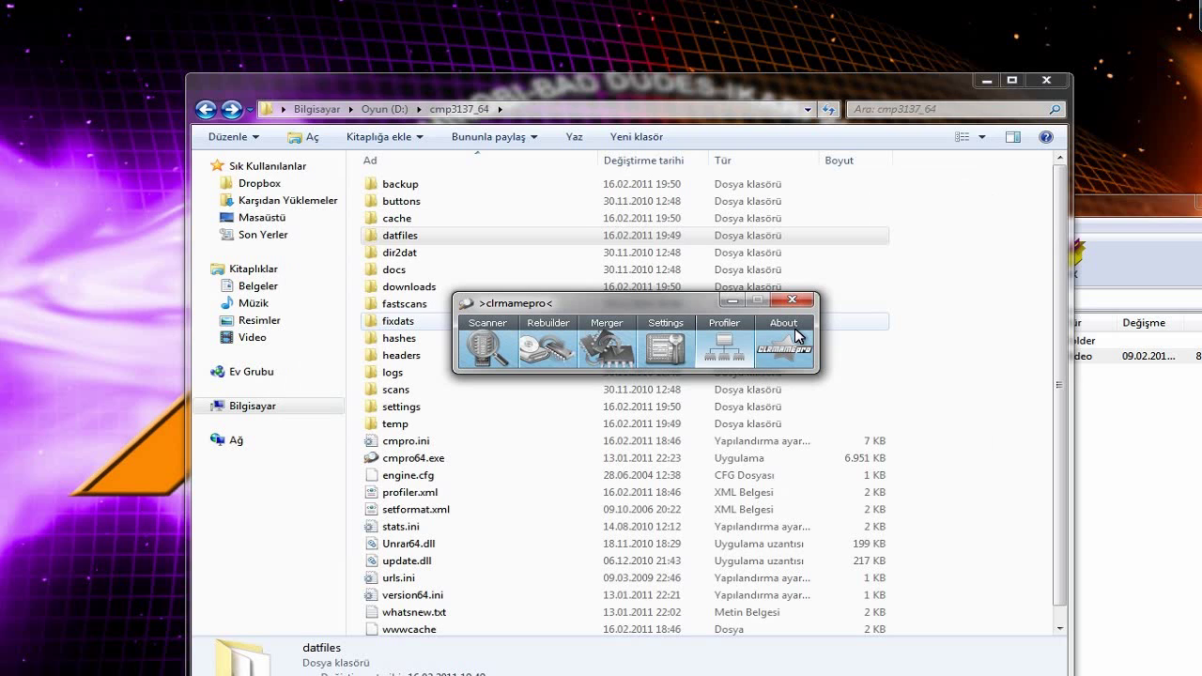
# Review the available profiles and the miscellaneous Profiler options, including the parsing and default naming choices.
pyautogui.click(719, 349)
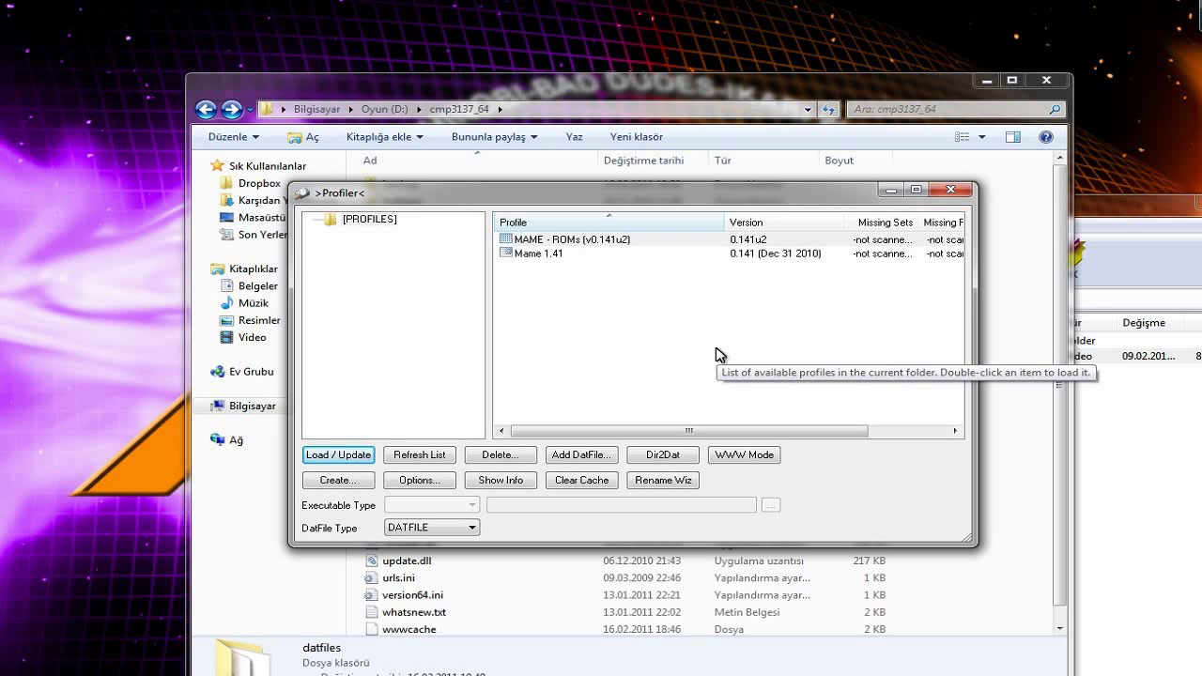
pyautogui.click(424, 482)
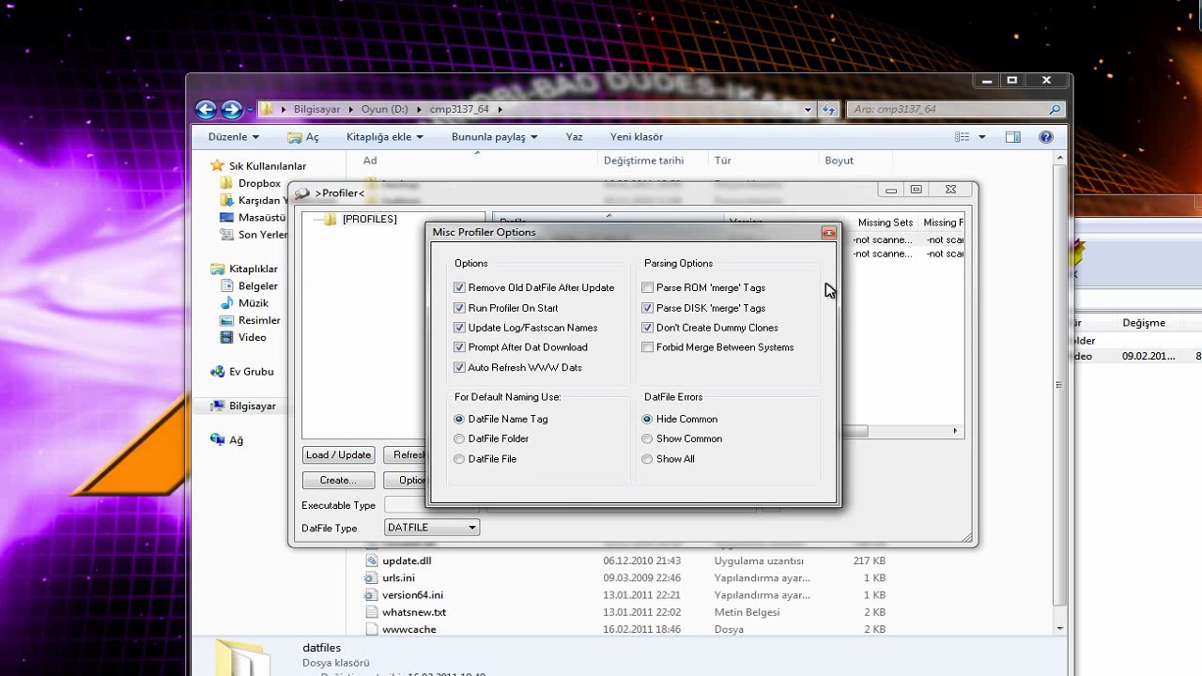
pyautogui.click(829, 232)
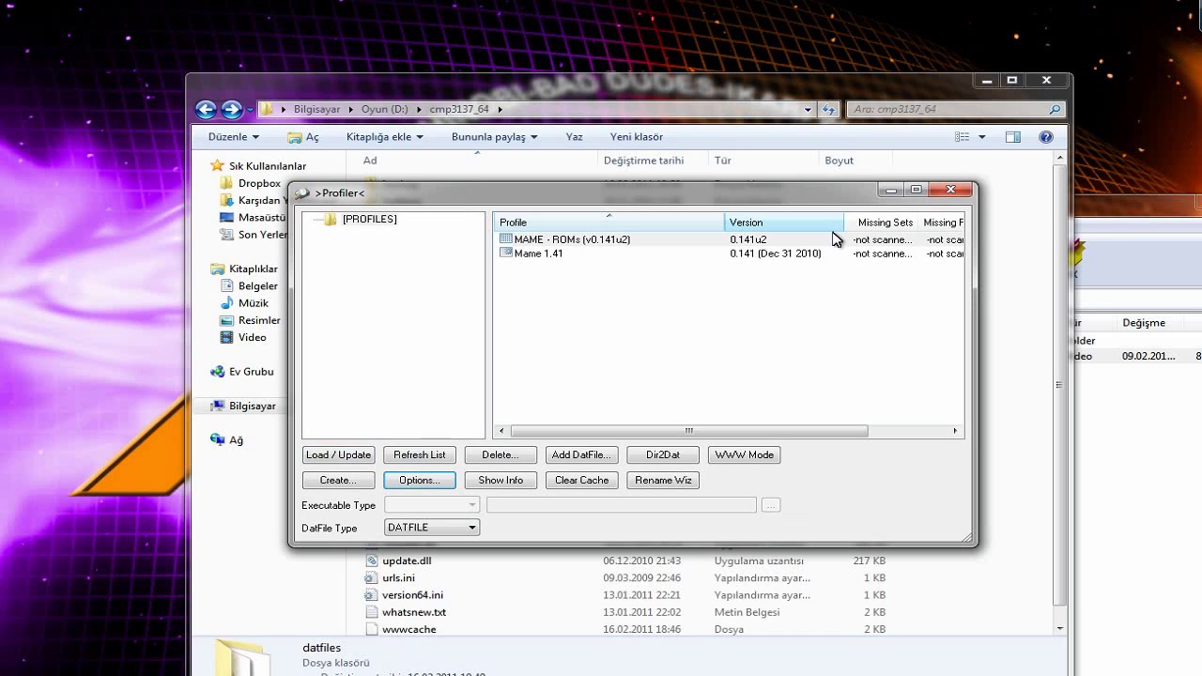
pyautogui.click(951, 192)
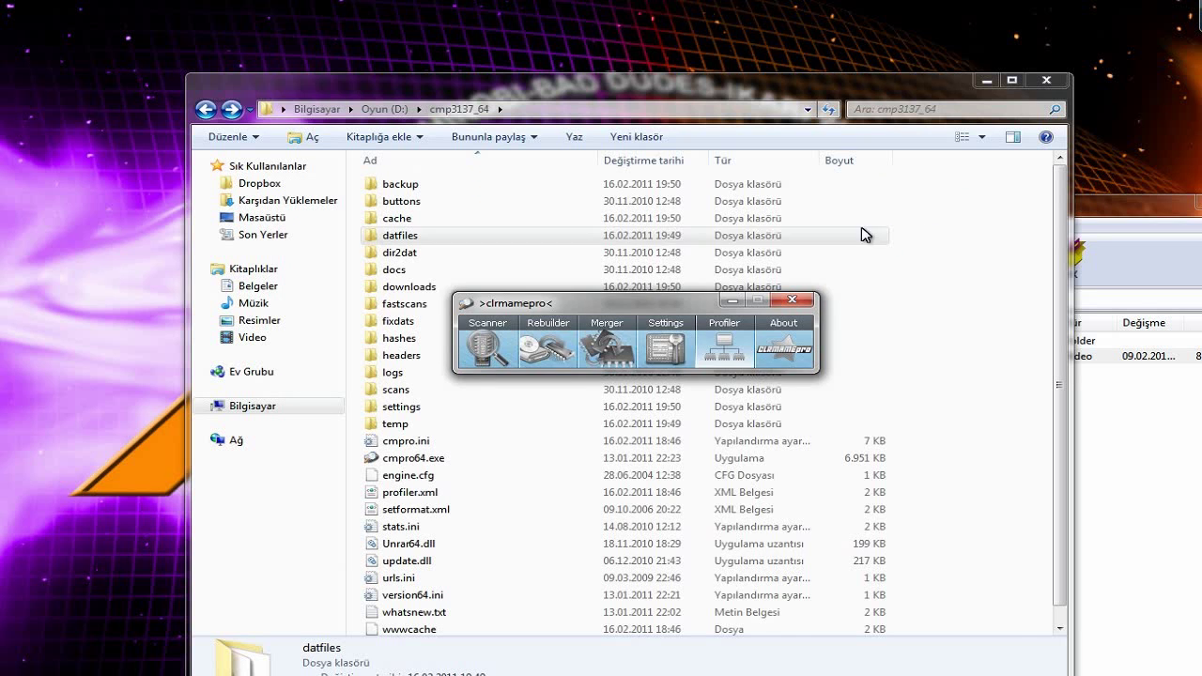
# Add D:\mame\Roms\ as a ROM path in the settings of the MAME - ROMs (v0.141u2) profile.
pyautogui.click(665, 352)
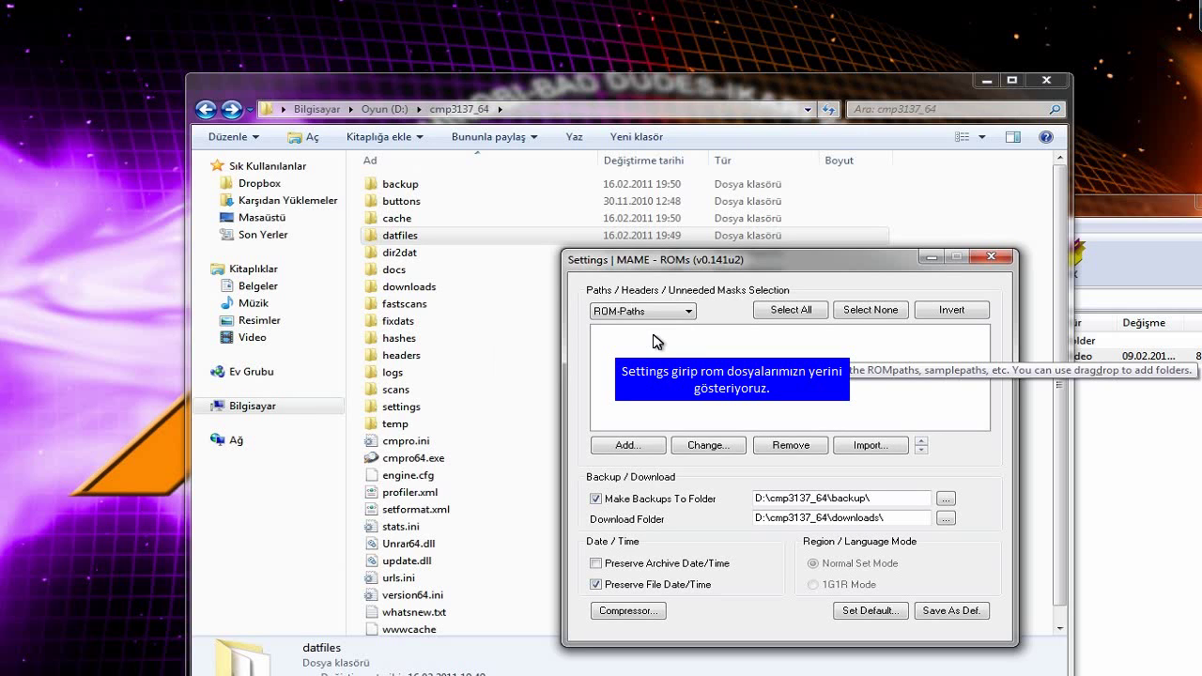
pyautogui.click(628, 445)
pyautogui.scroll(-1, 950, 430)
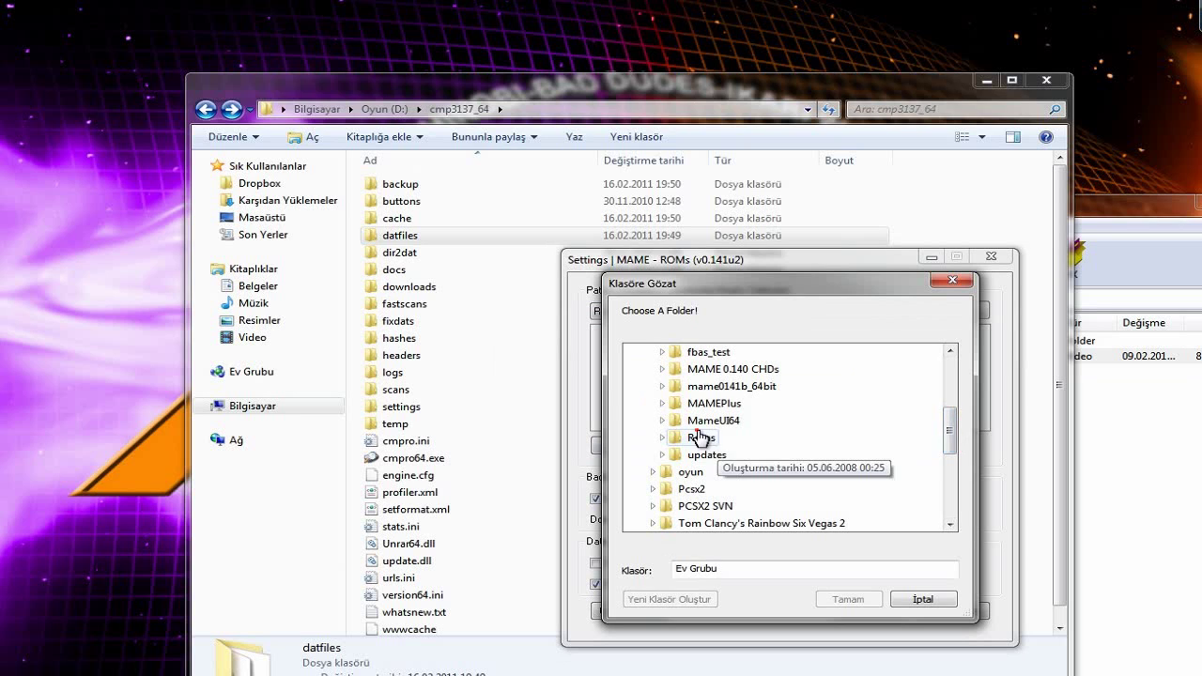
pyautogui.click(700, 438)
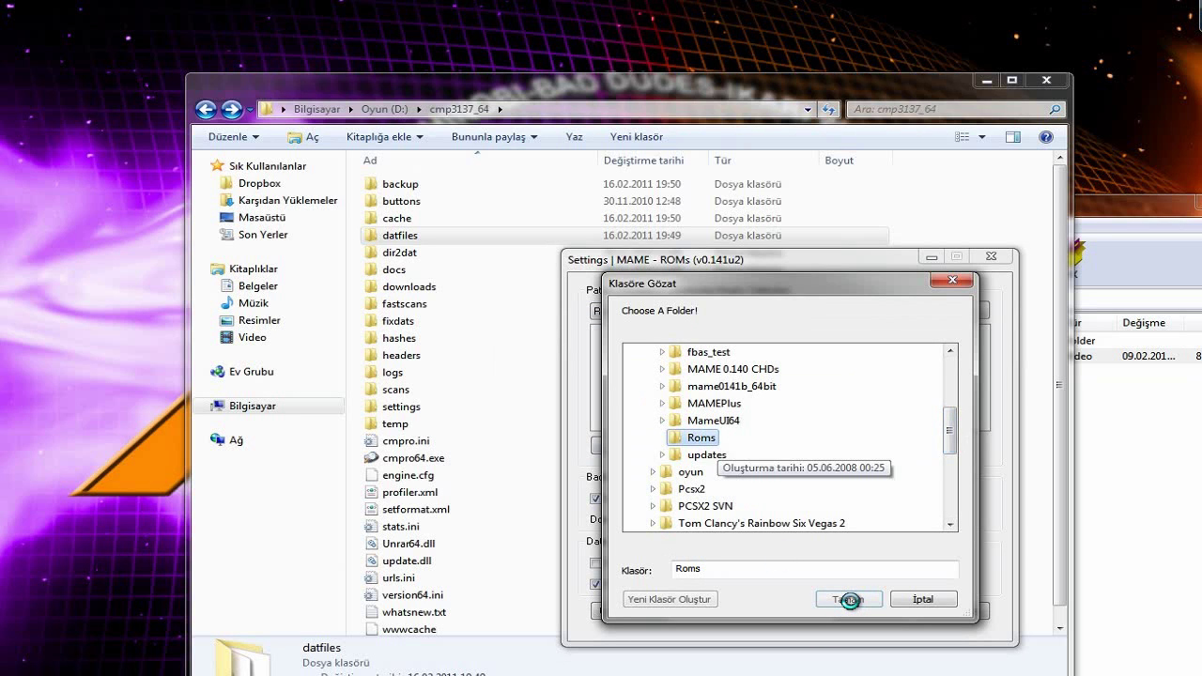
pyautogui.click(849, 599)
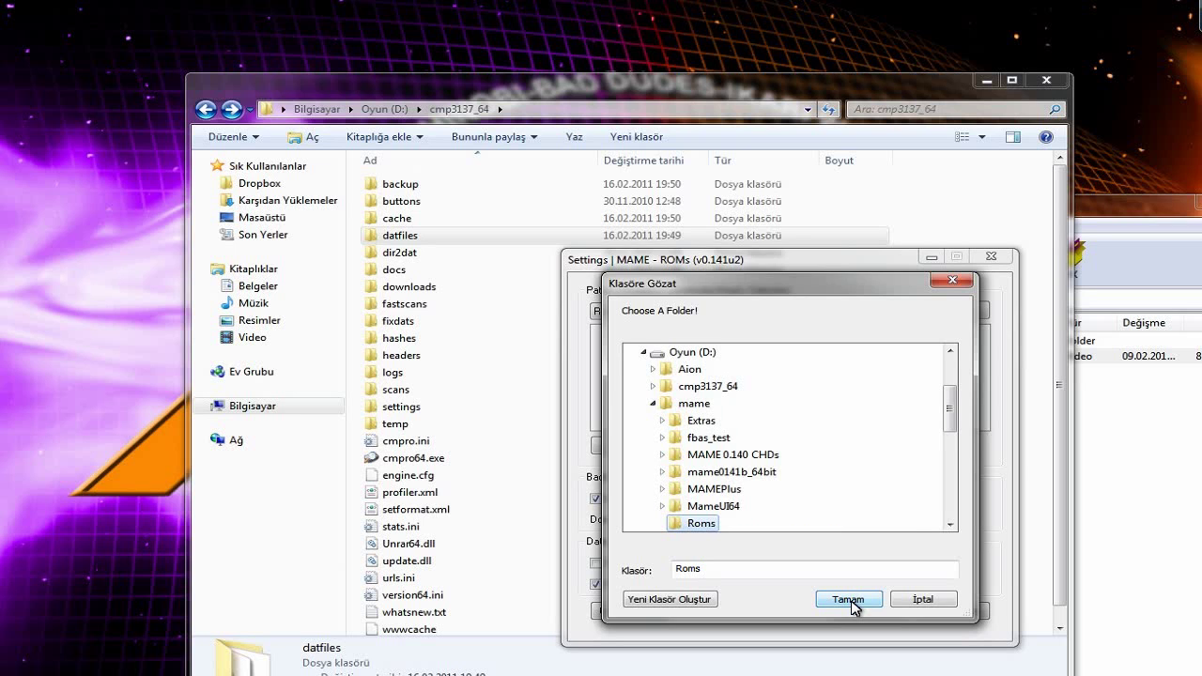
pyautogui.click(850, 601)
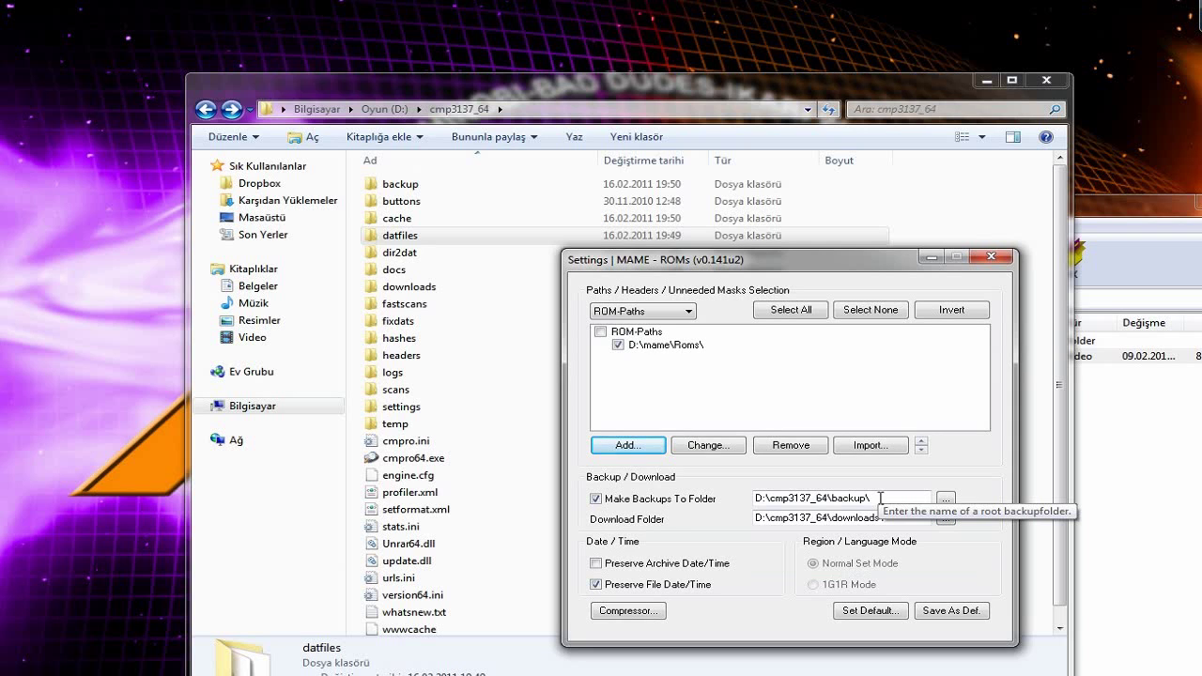
# Apply the compressor's ZIP options with a 64 MB Zip-Cache and compression level 0, and close the settings.
pyautogui.click(637, 612)
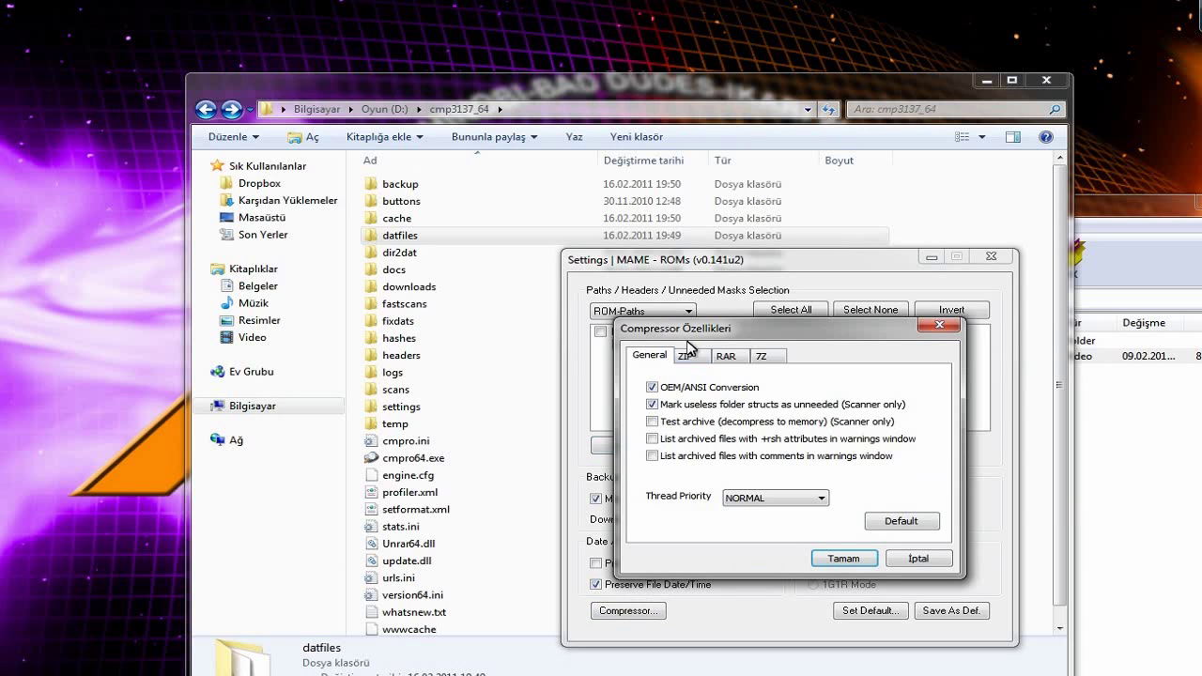
pyautogui.click(688, 356)
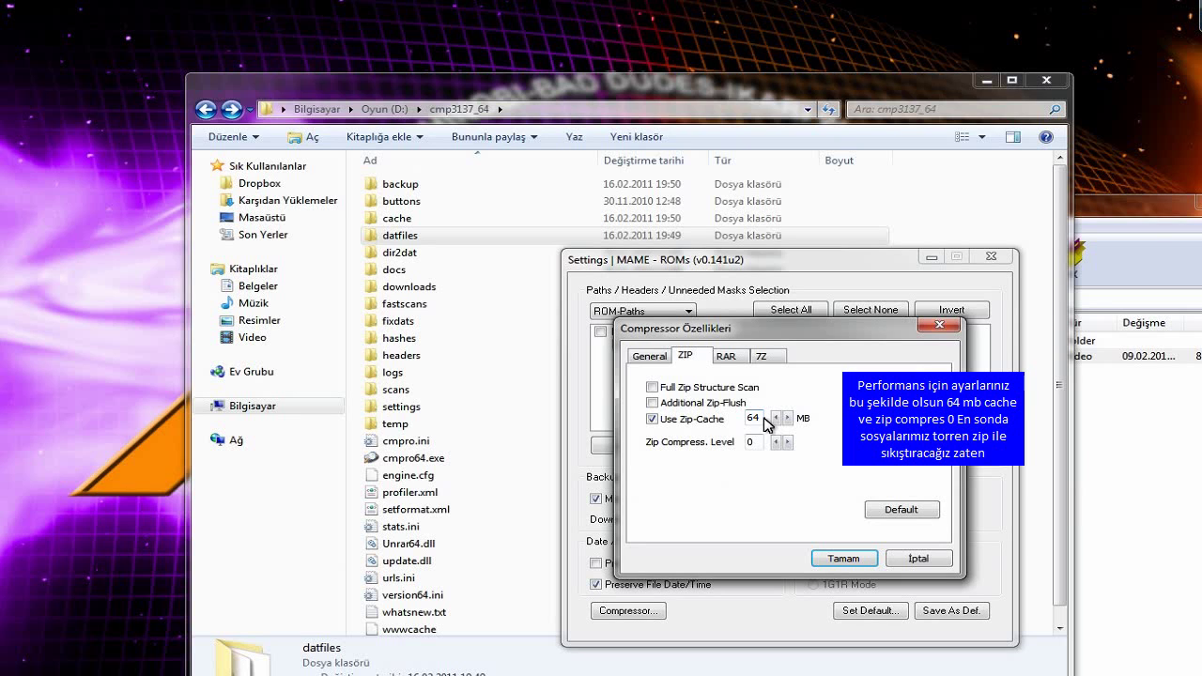
pyautogui.click(849, 560)
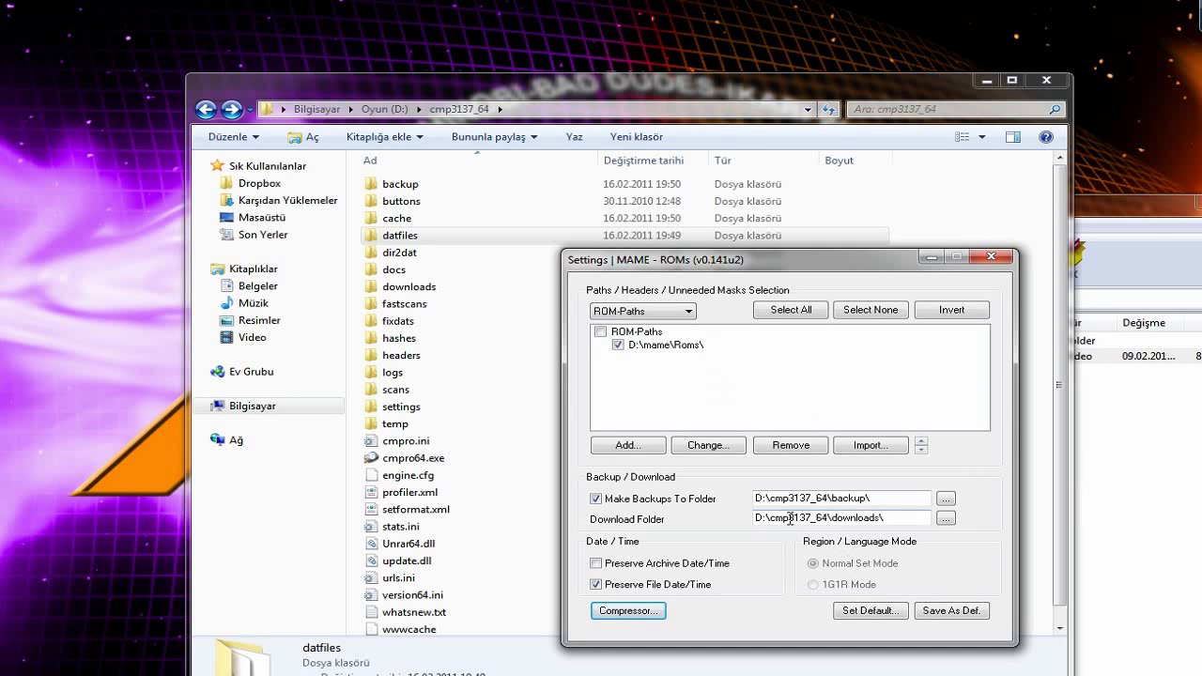
pyautogui.click(998, 252)
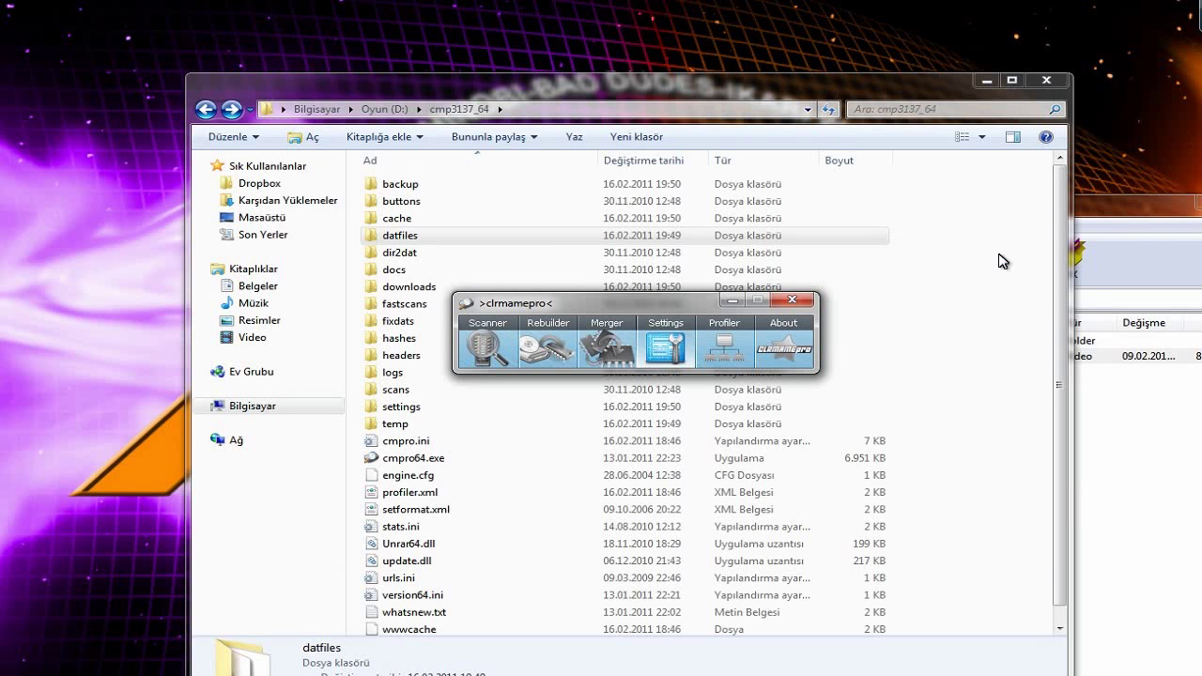
# Run a new scan with Ask Before Fixing disabled and all fix options enabled, and close the statistics and scanner.
pyautogui.click(490, 362)
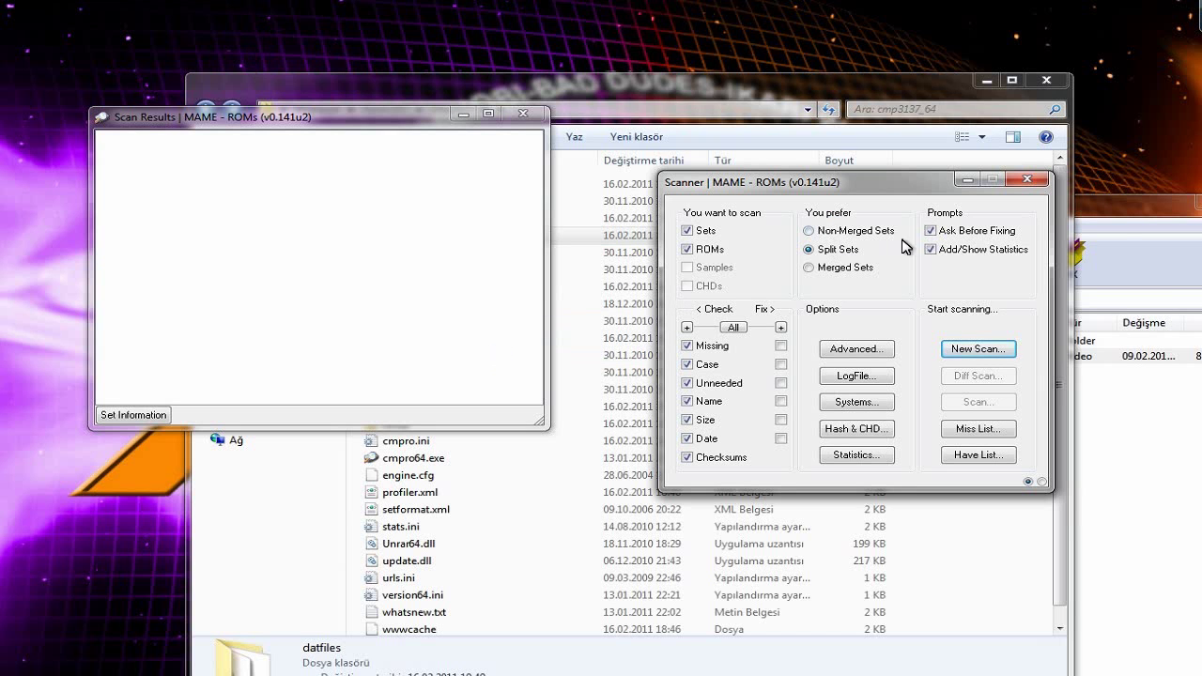
pyautogui.click(932, 230)
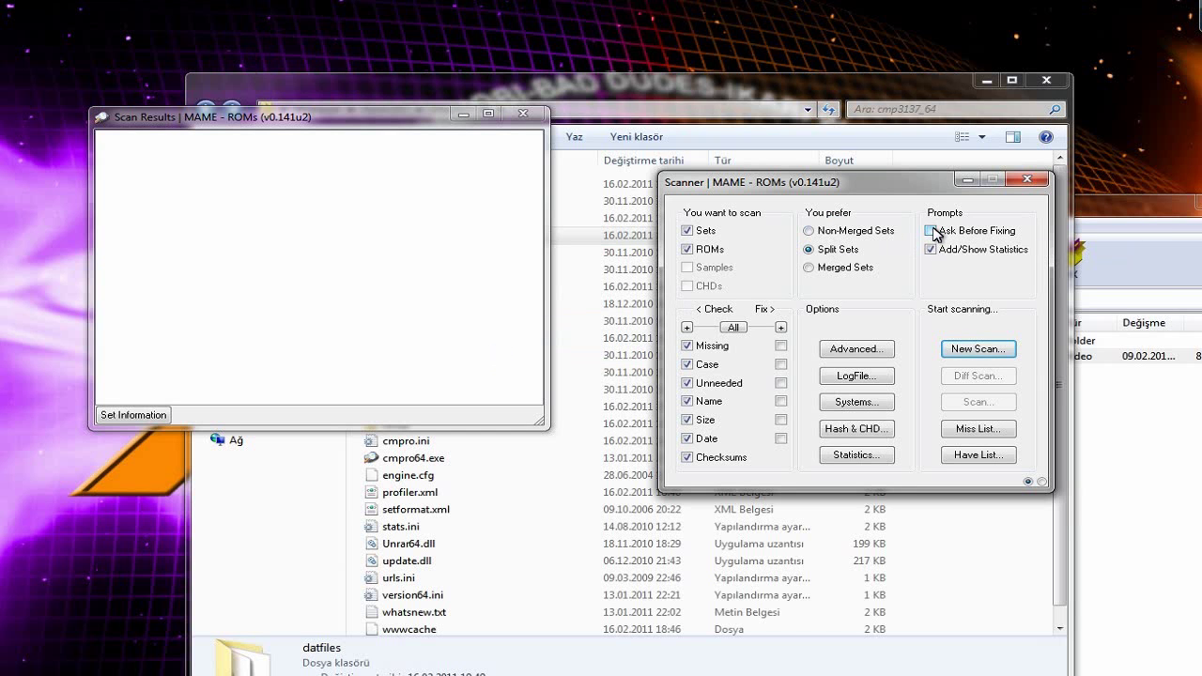
pyautogui.click(734, 326)
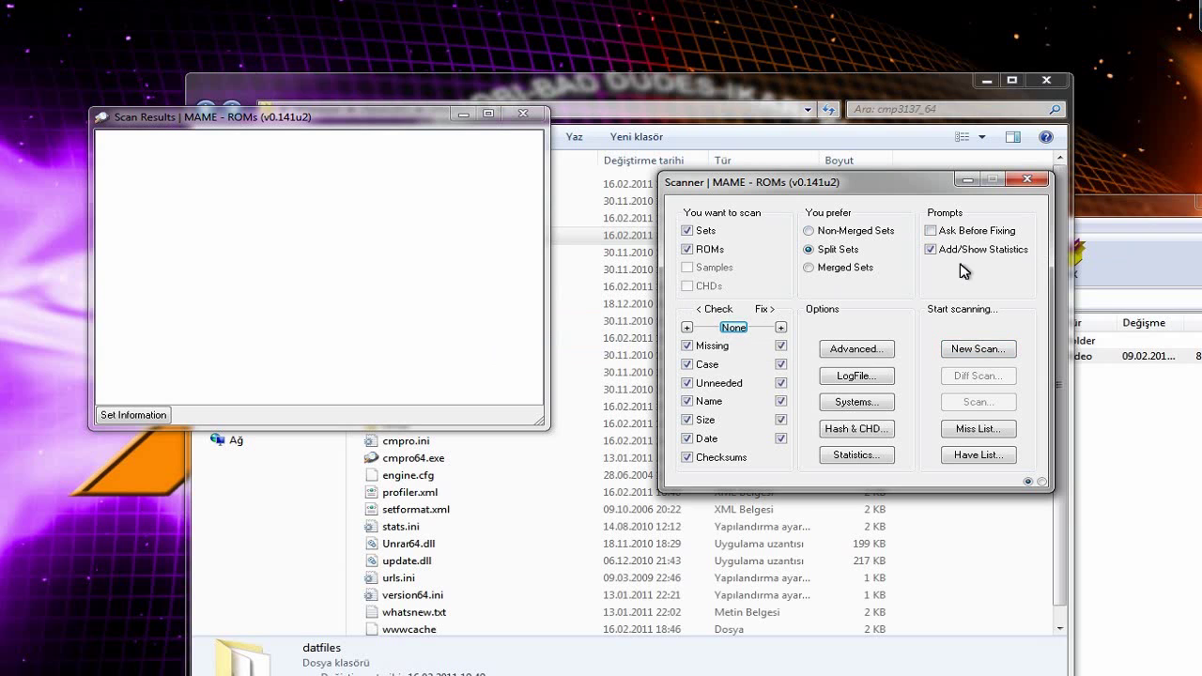
pyautogui.click(976, 362)
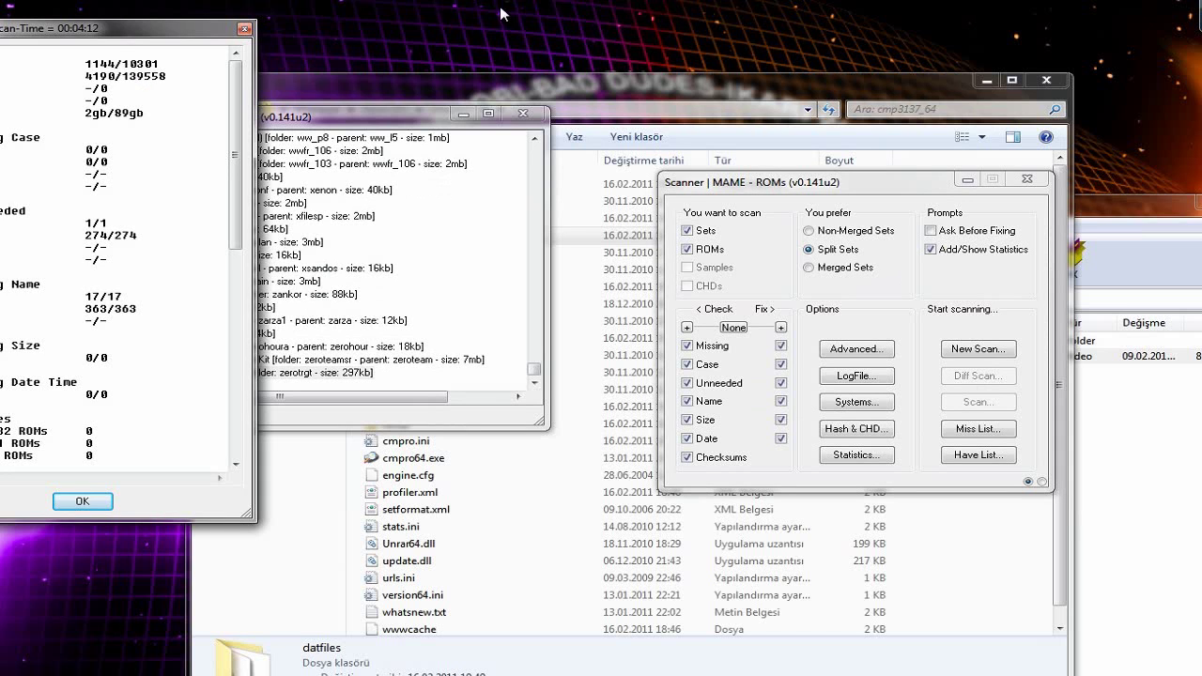
pyautogui.moveTo(115, 34); pyautogui.dragTo(235, 25)
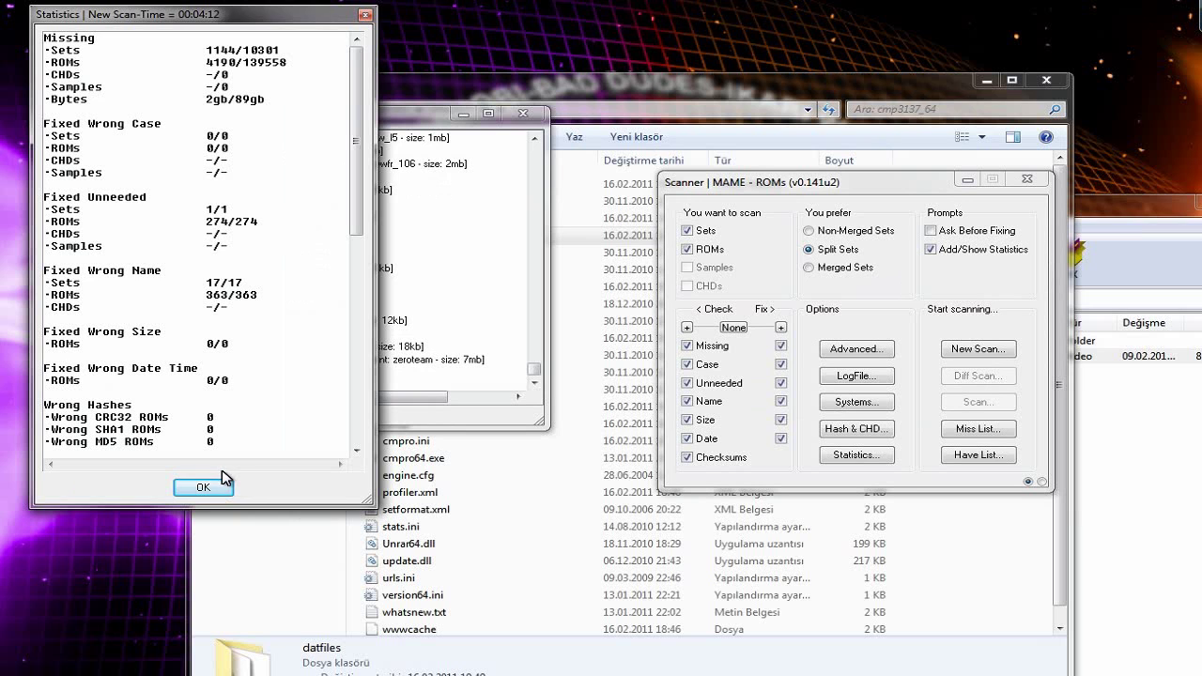
pyautogui.click(209, 488)
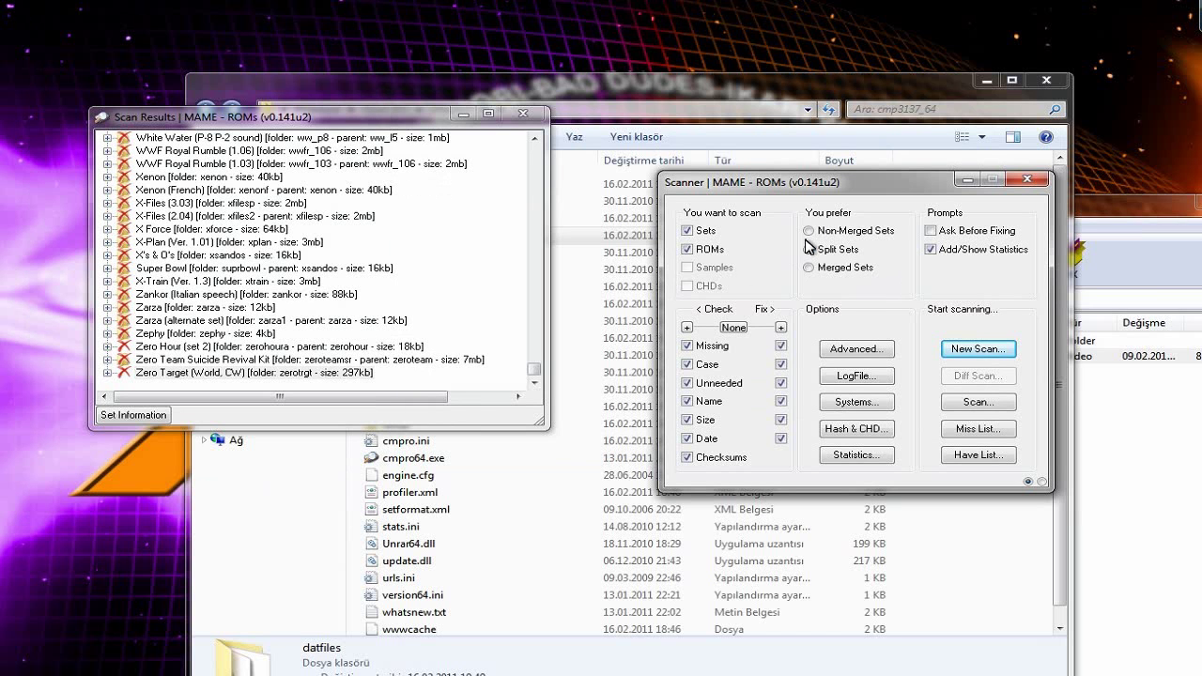
pyautogui.click(1028, 179)
# Set the Rebuilder's source to the backup path and turn off Recompress Files.
pyautogui.click(542, 345)
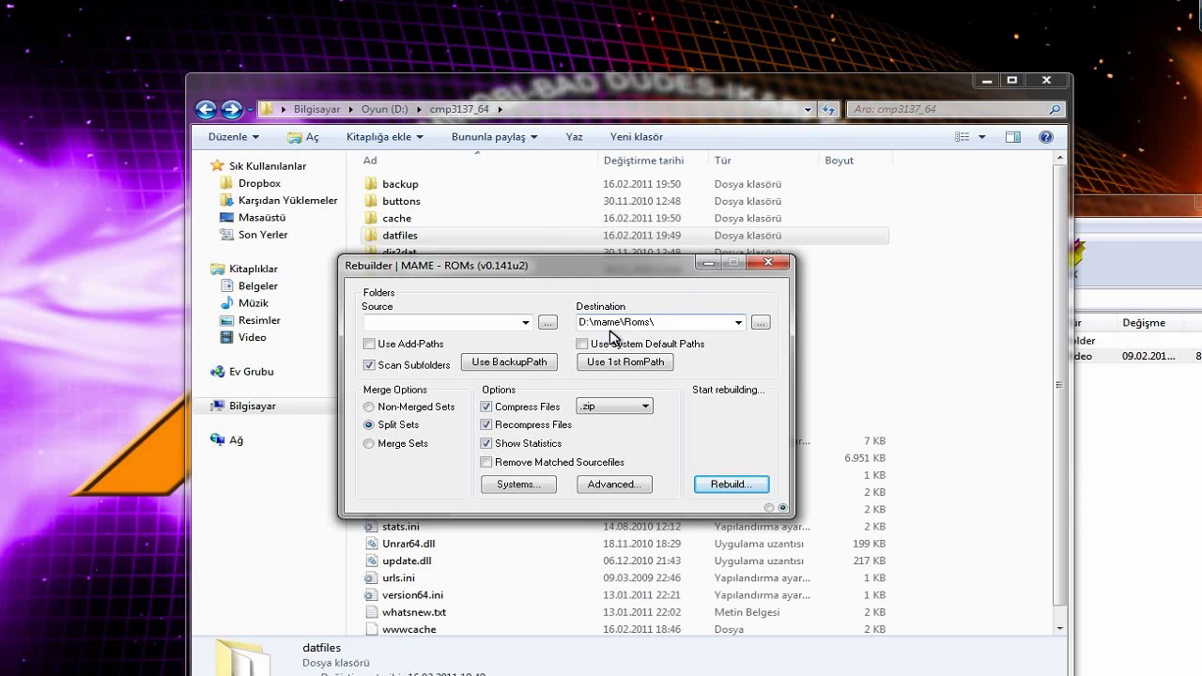
pyautogui.click(524, 366)
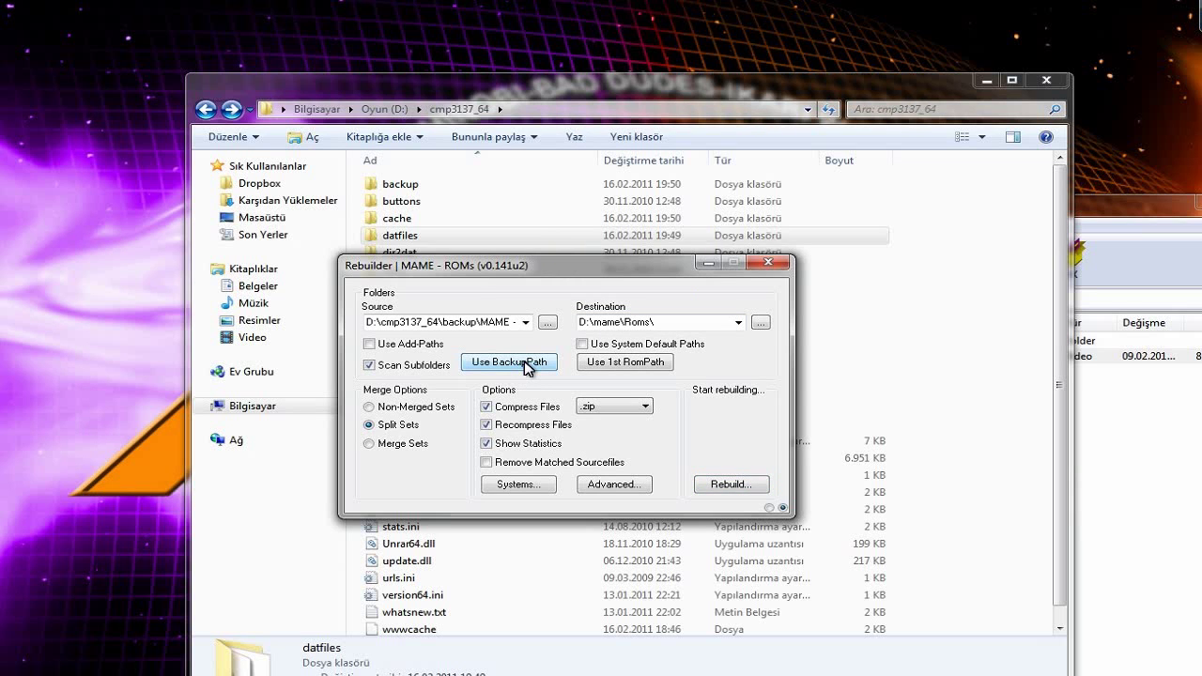
pyautogui.click(501, 426)
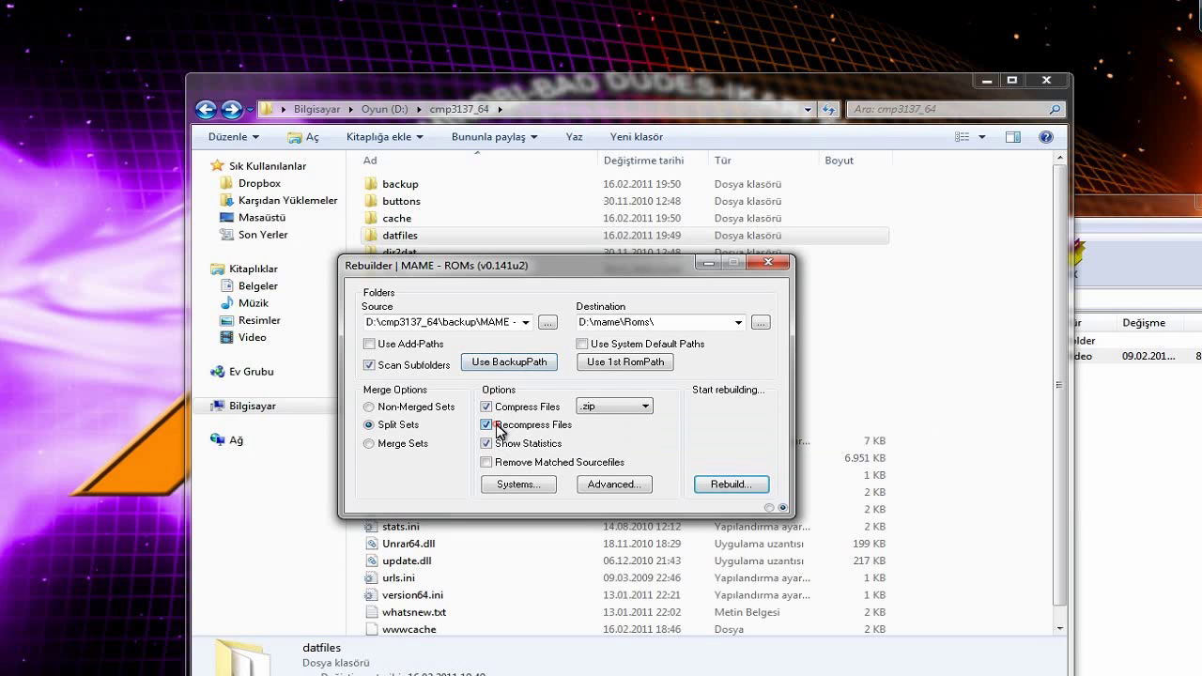
# Set the Rebuilder's memory for 'No Recompress' to 1024 MB and rebuild from the backup folder into D:\mame\Roms\.
pyautogui.click(612, 485)
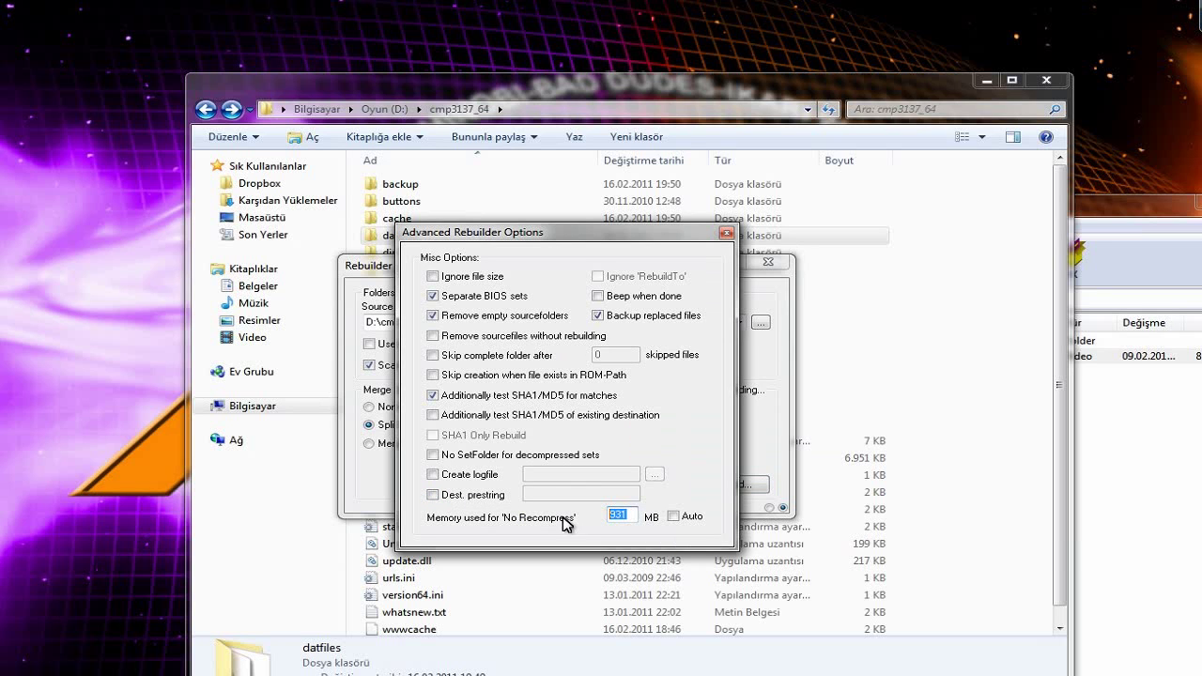
pyautogui.press('BackSpace')
pyautogui.press('BackSpace')
pyautogui.press('BackSpace')
pyautogui.write('1024')
pyautogui.click(726, 233)
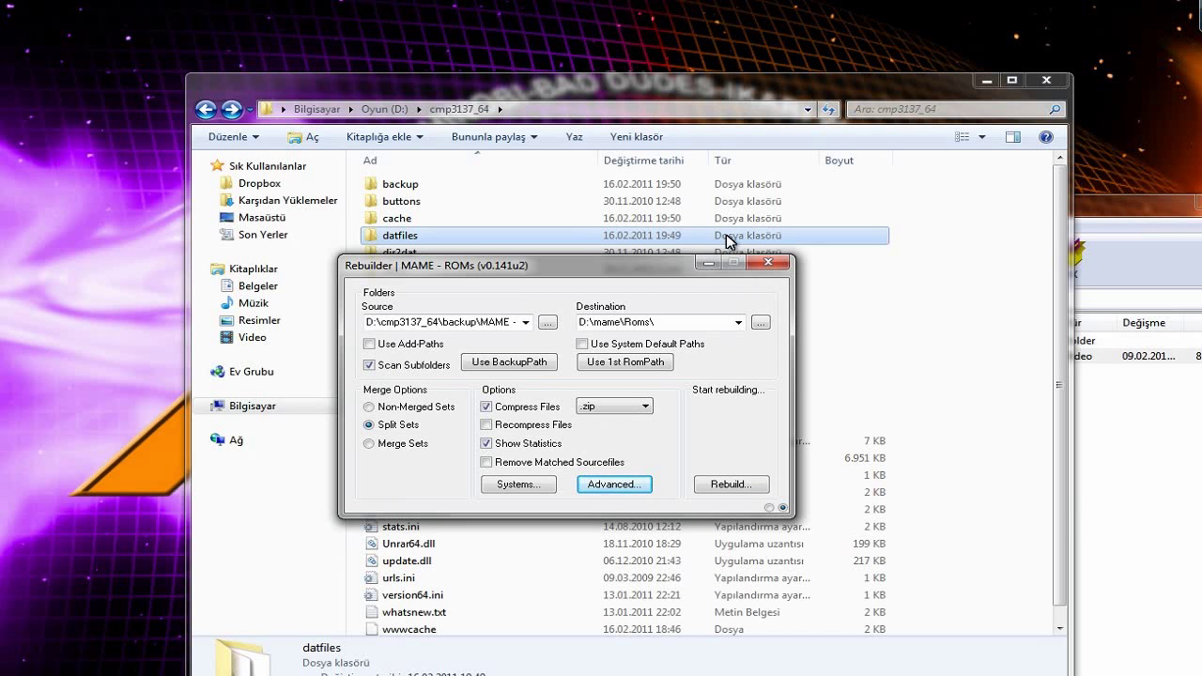
pyautogui.click(728, 486)
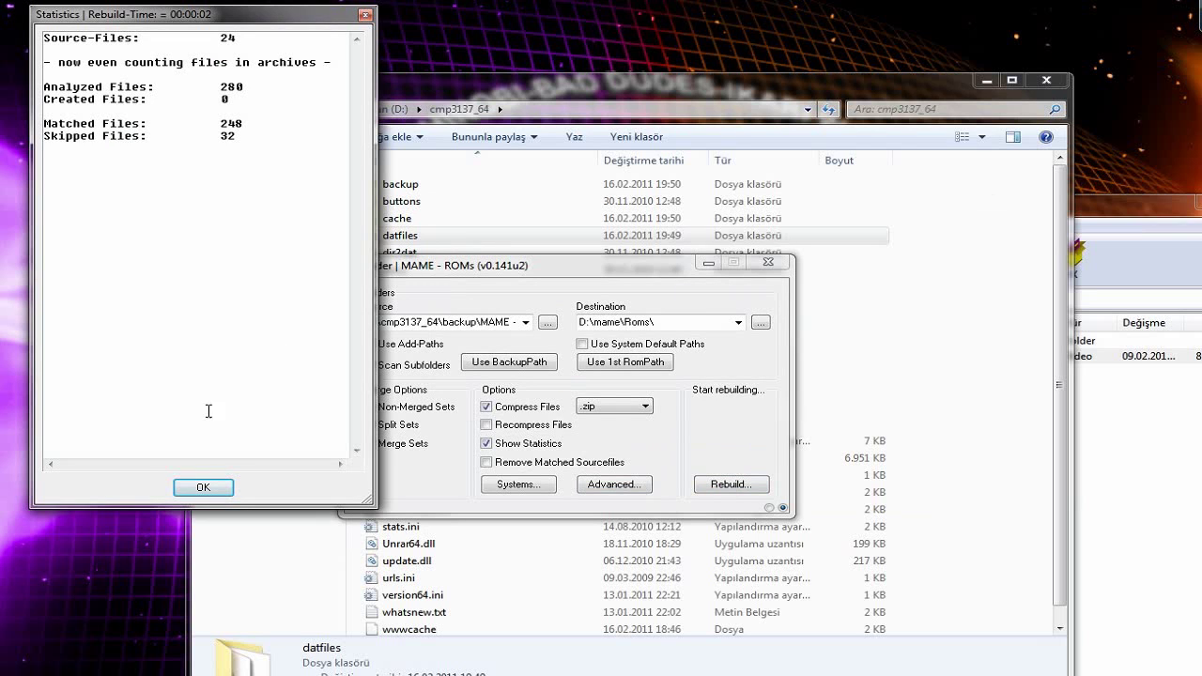
pyautogui.click(203, 487)
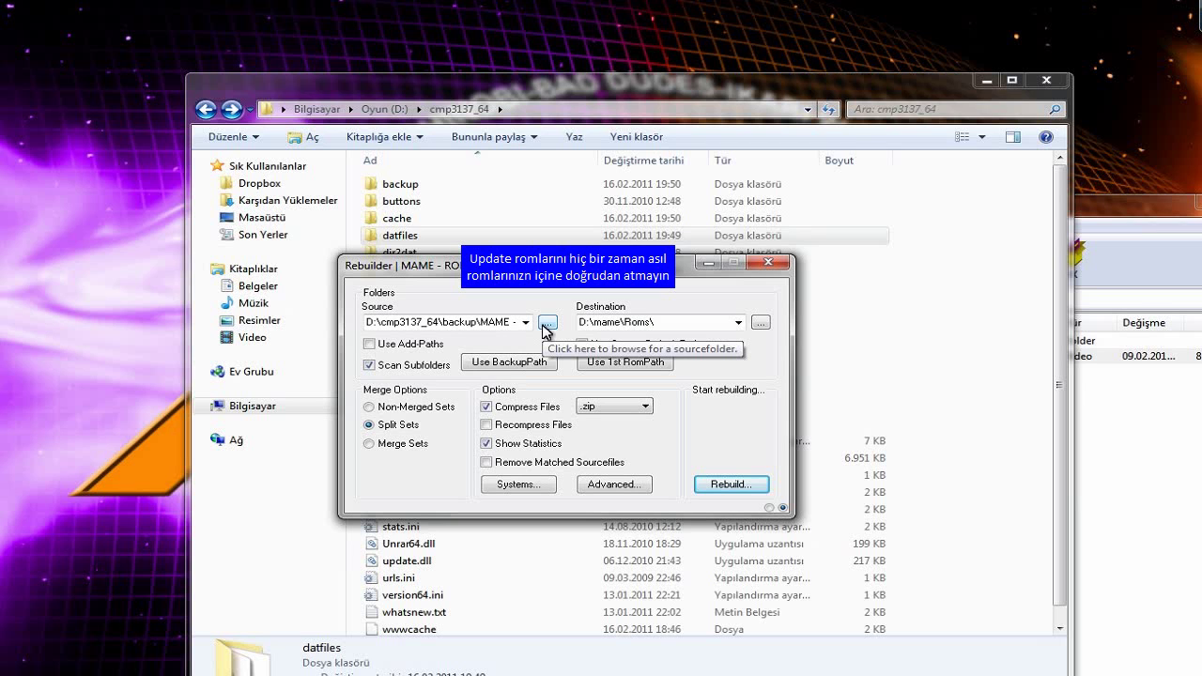
# Rebuild from the updates subfolder MAME - Update ROMs (v0.141 to v0.141u2) into D:\mame\Roms\, and close the Rebuilder.
pyautogui.click(547, 323)
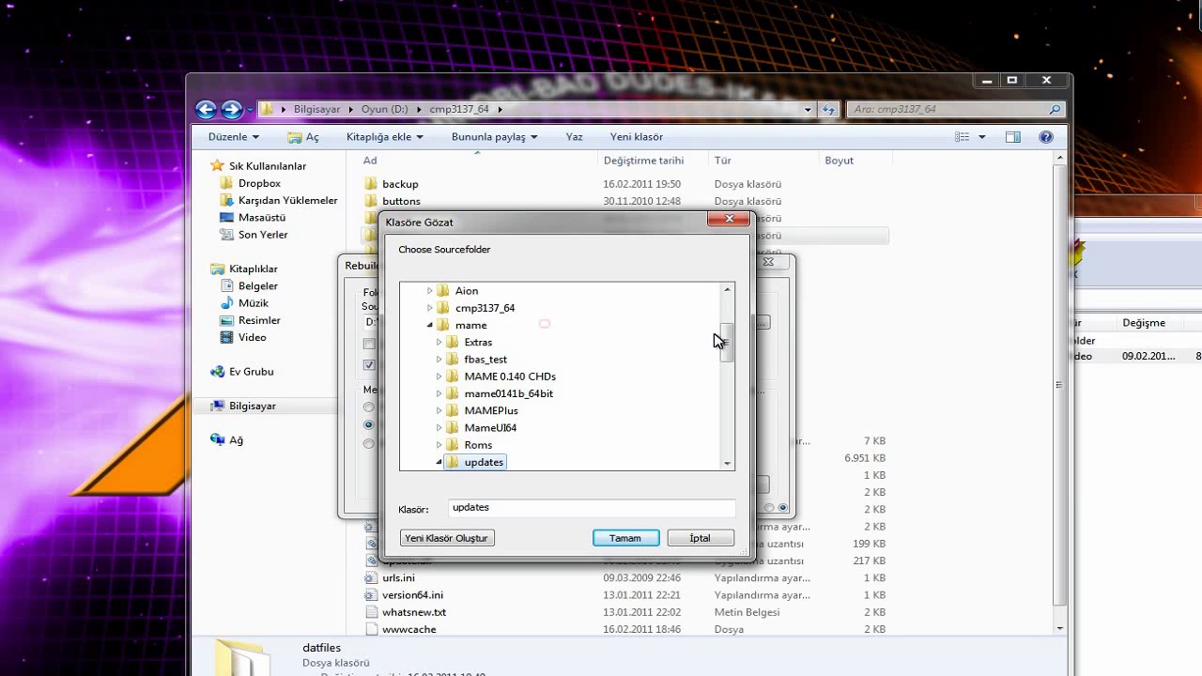
pyautogui.moveTo(728, 345); pyautogui.dragTo(729, 369)
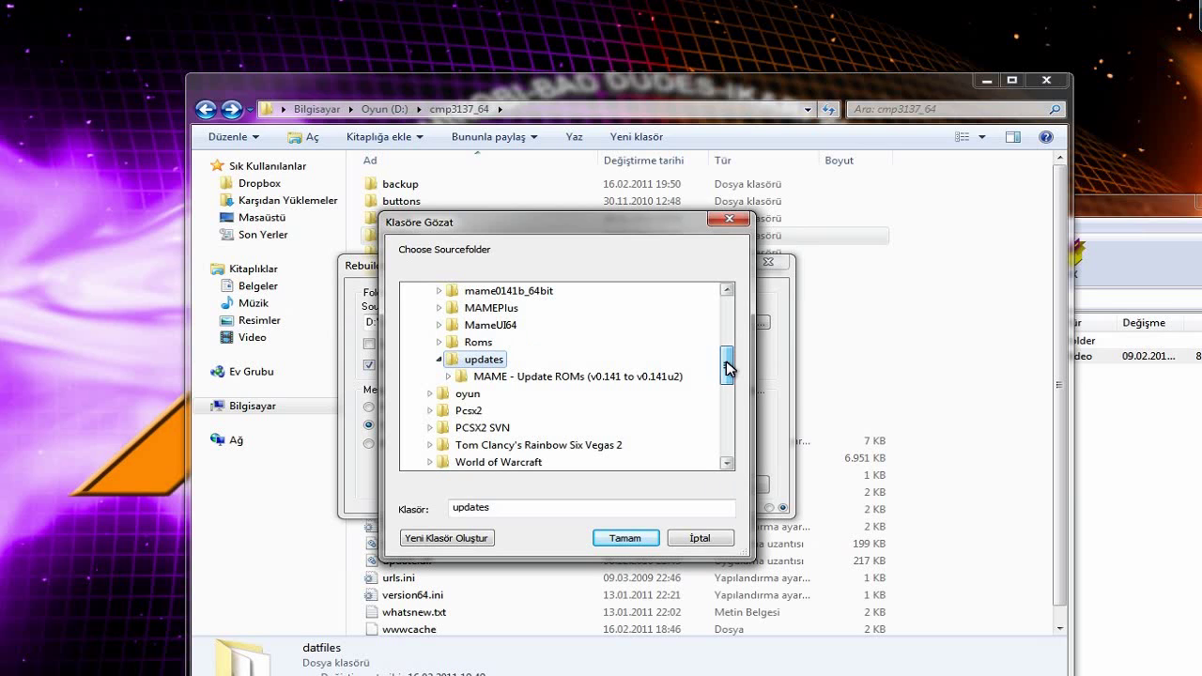
pyautogui.click(591, 378)
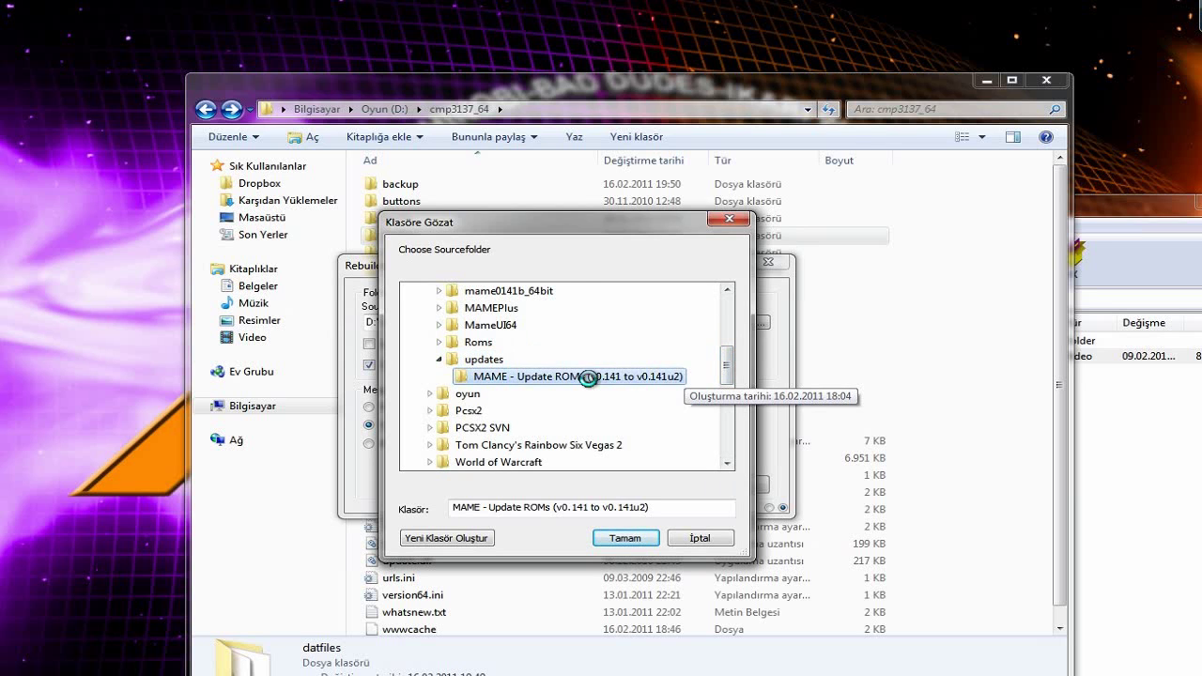
pyautogui.click(624, 539)
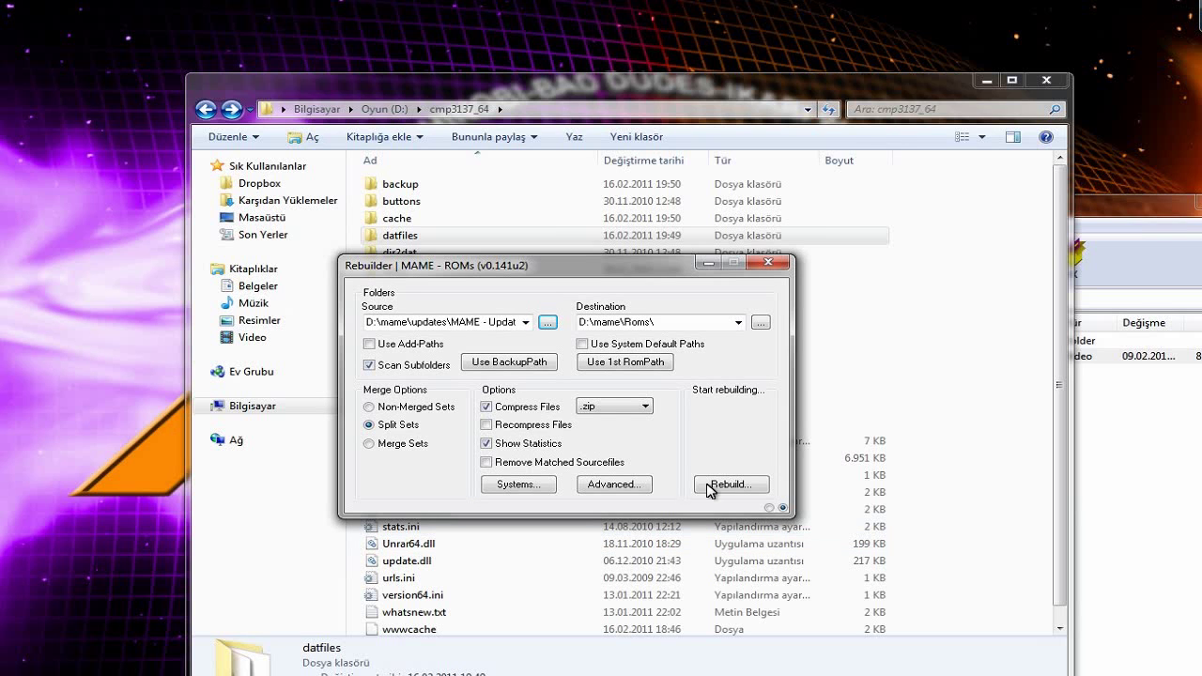
pyautogui.click(737, 488)
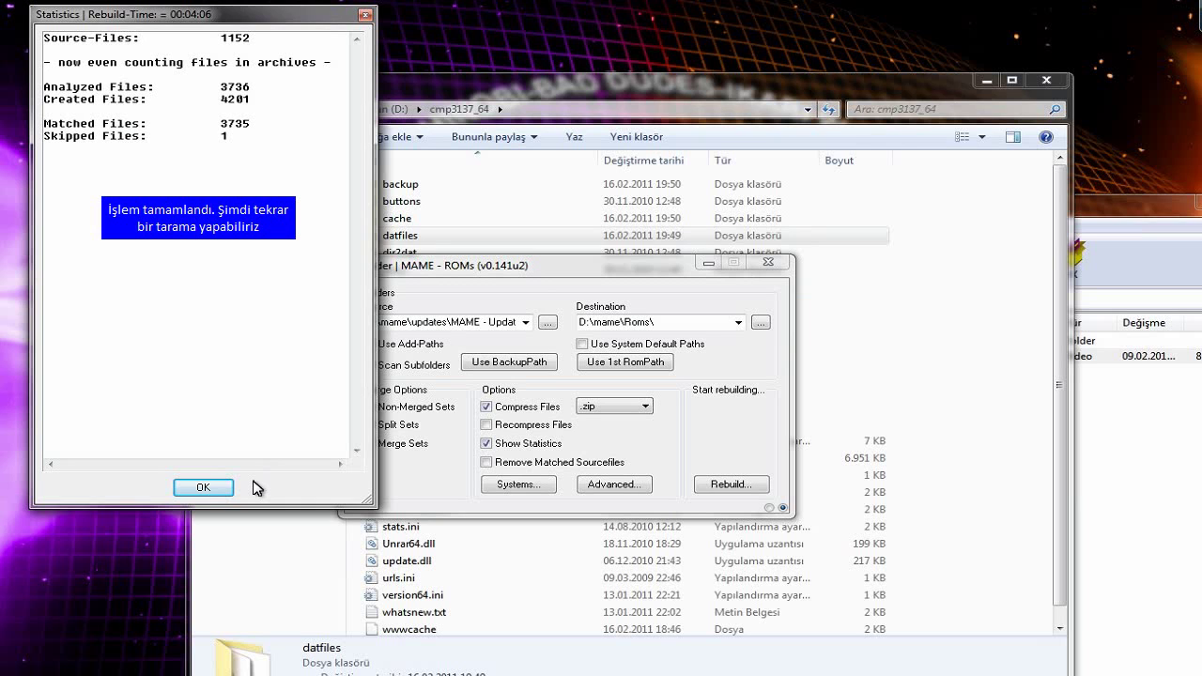
pyautogui.click(208, 486)
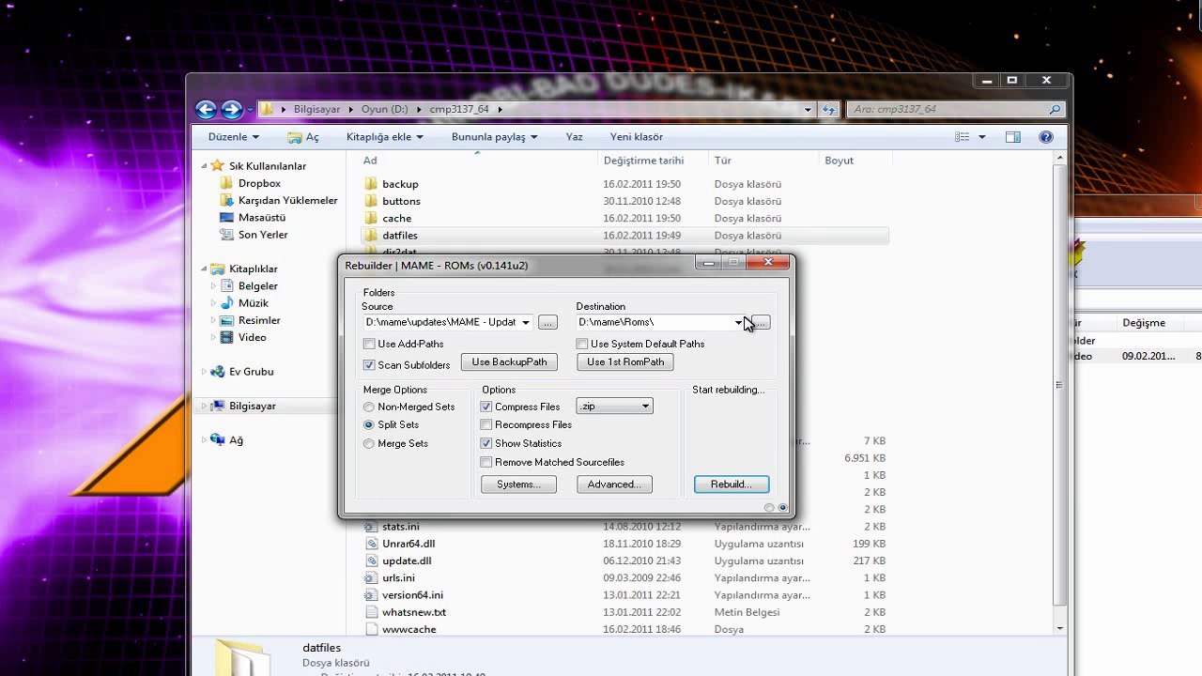
pyautogui.click(768, 264)
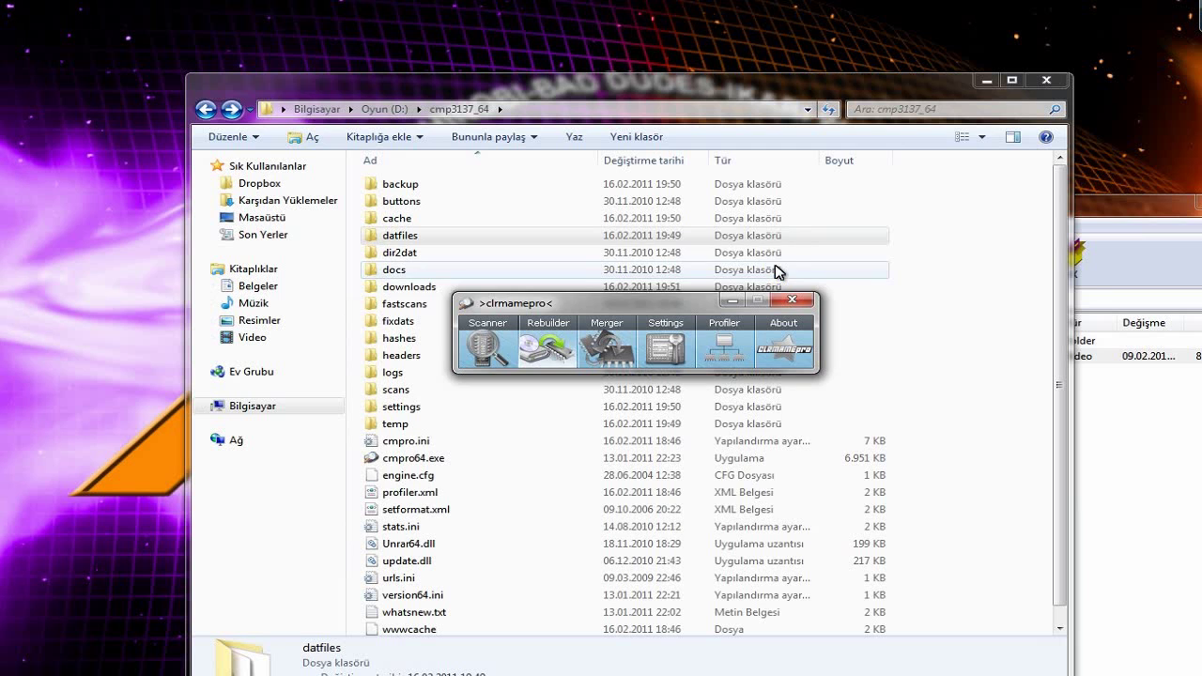
# Clear all fix options in the Scanner while keeping every check enabled, and run a new scan.
pyautogui.click(488, 347)
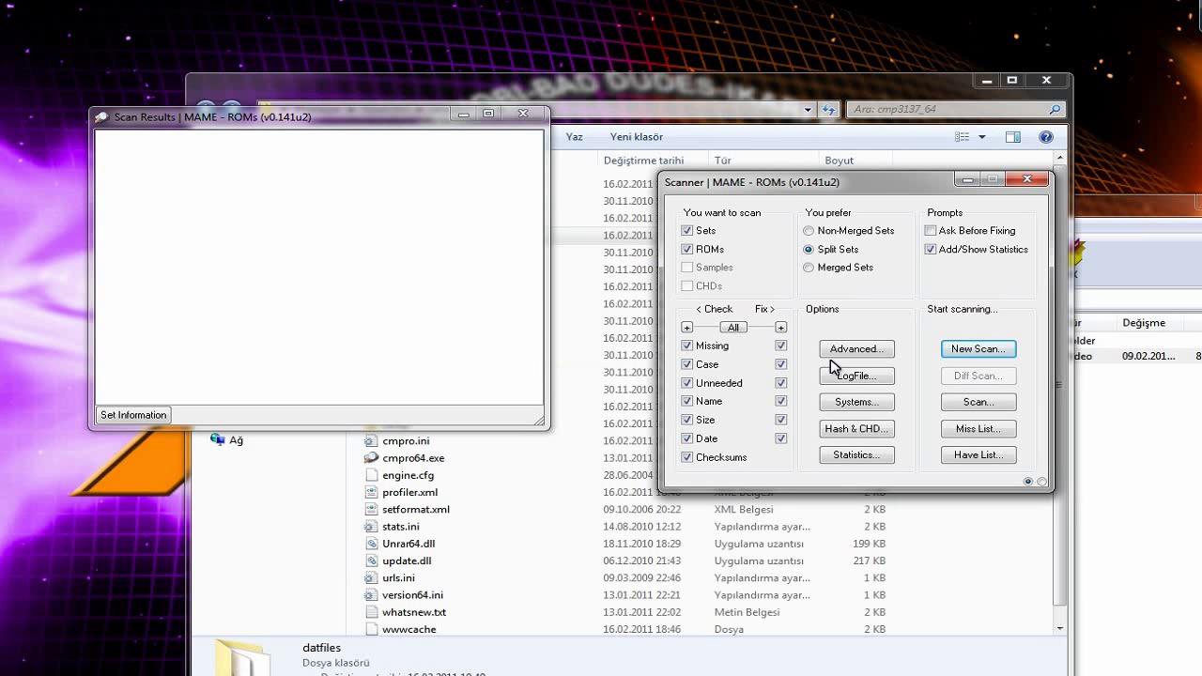
pyautogui.click(733, 328)
pyautogui.click(733, 327)
pyautogui.click(734, 327)
pyautogui.click(687, 327)
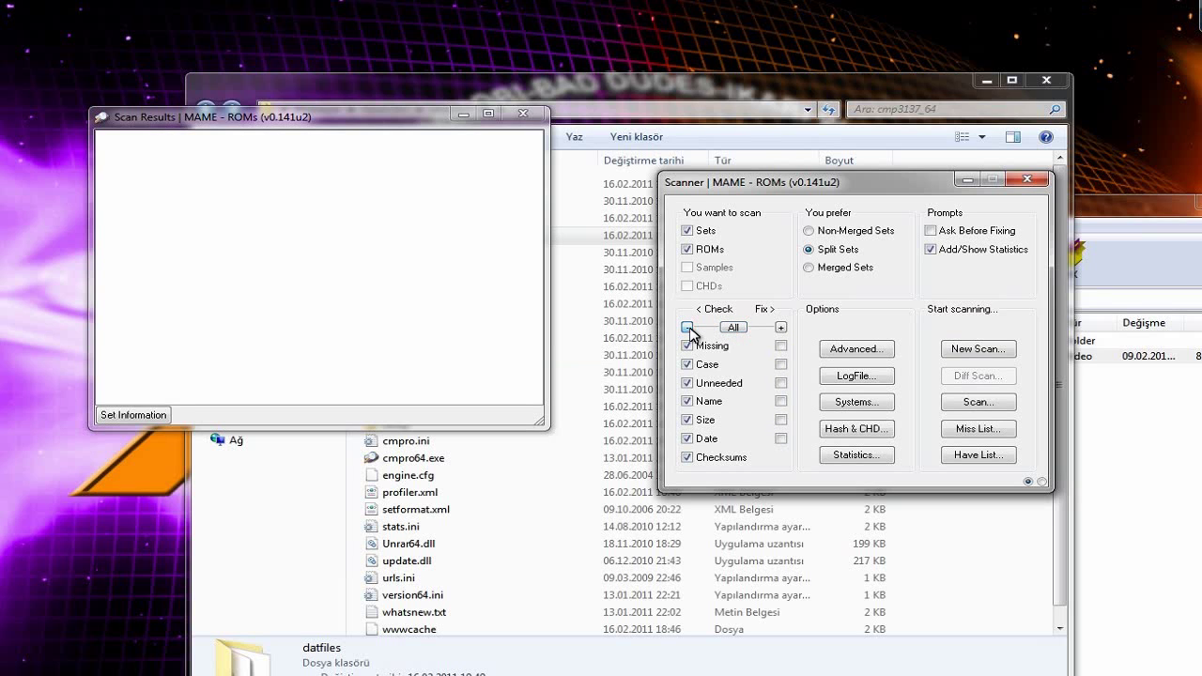
pyautogui.click(975, 350)
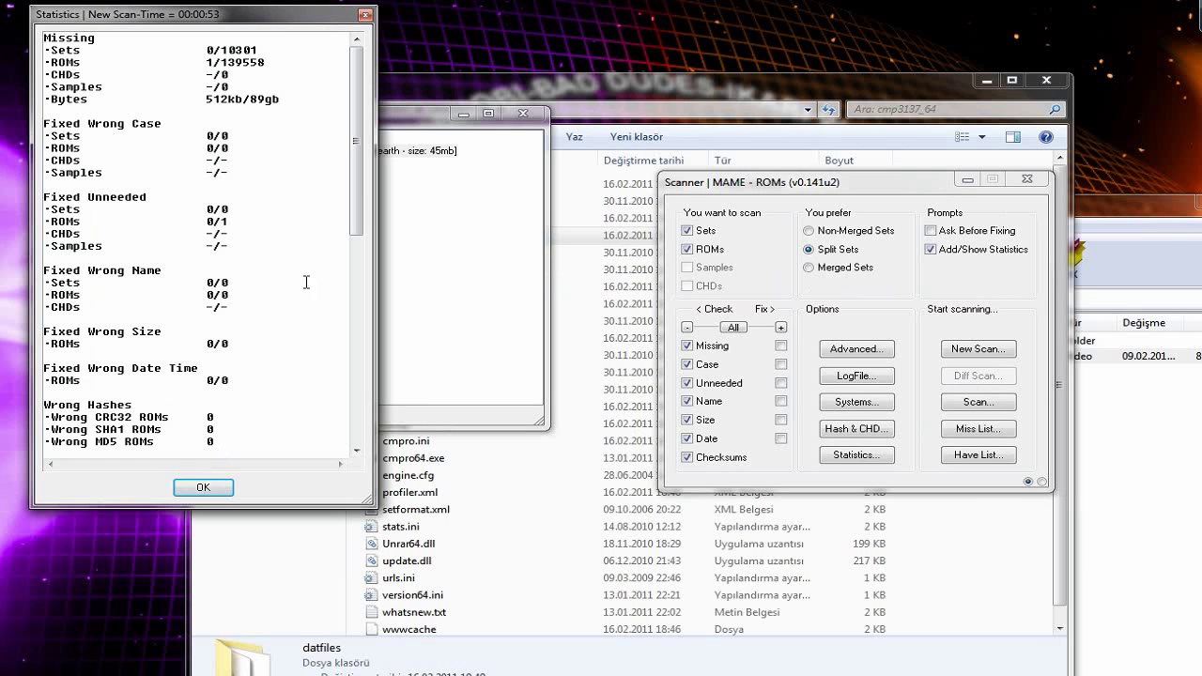
# Examine the new scan's statistics from the missing sets to the active totals, and dismiss them.
pyautogui.moveTo(356, 212); pyautogui.dragTo(356, 456)
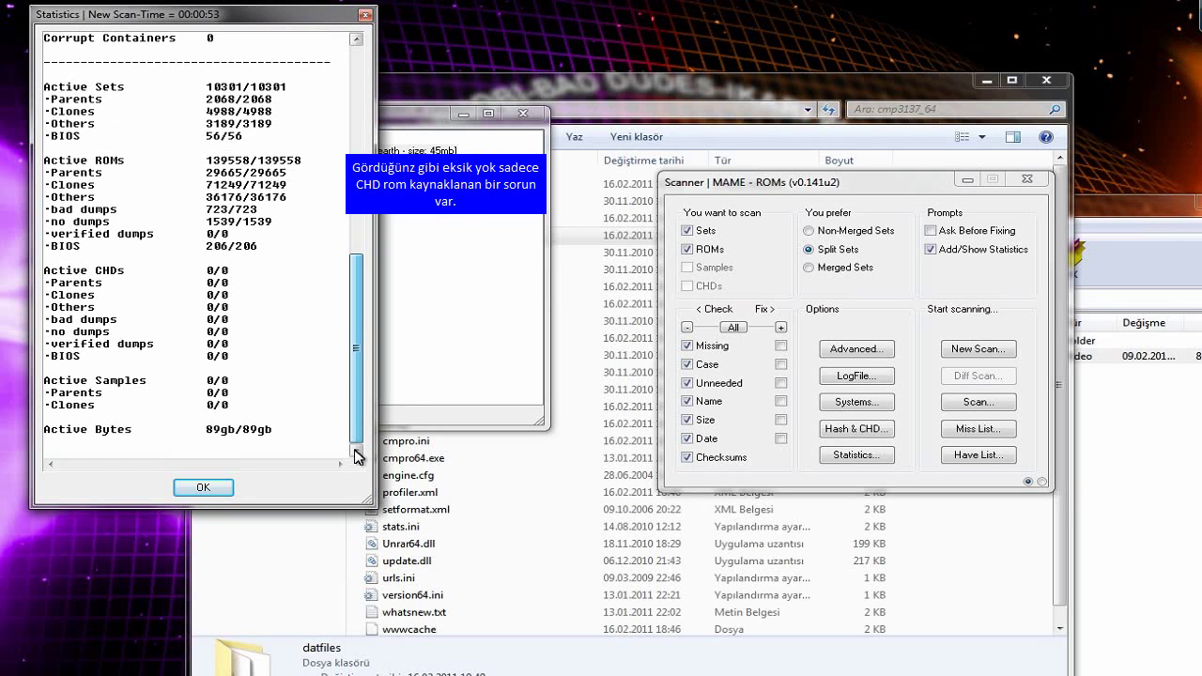
pyautogui.moveTo(356, 451); pyautogui.dragTo(407, 150)
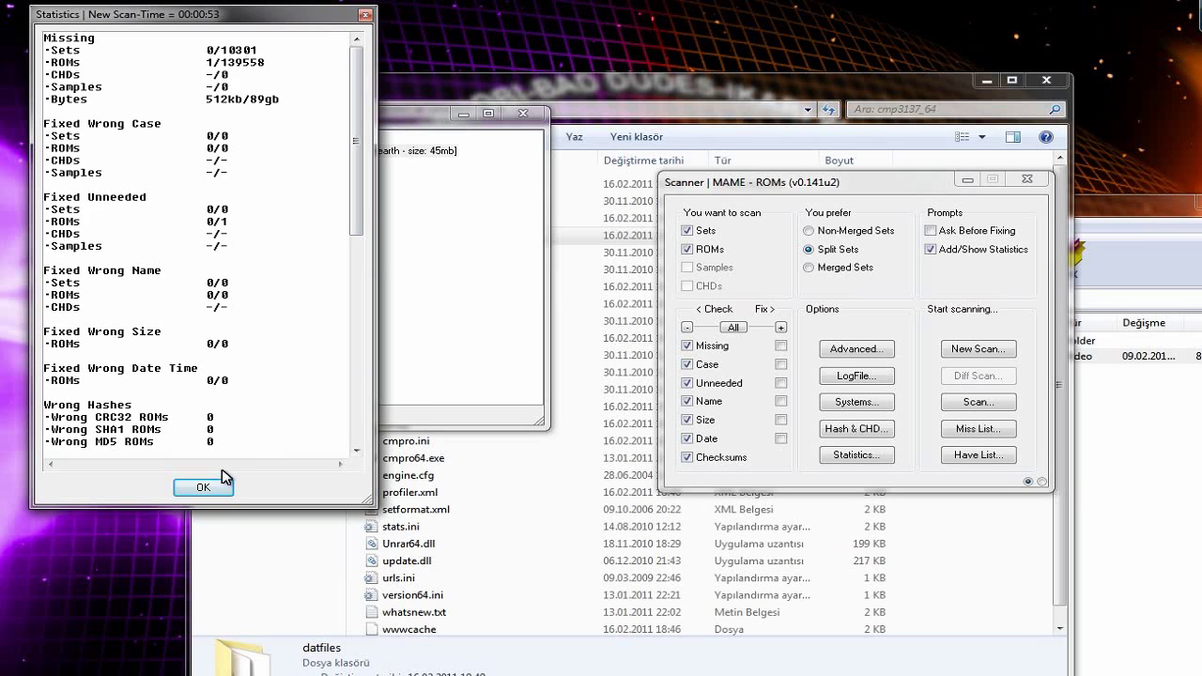
pyautogui.click(200, 487)
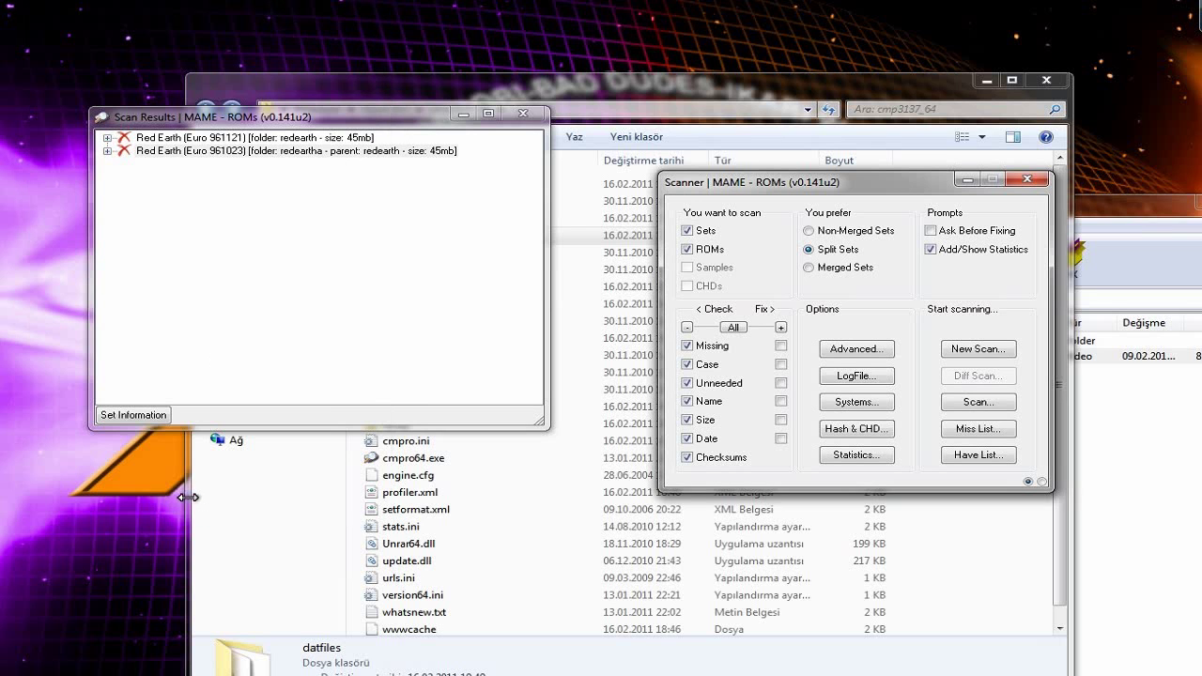
# Close the Scanner and clrmamepro, and process the Roms folder with trrntzip.exe from D:\mame in Windows Explorer.
pyautogui.click(1027, 179)
pyautogui.click(792, 300)
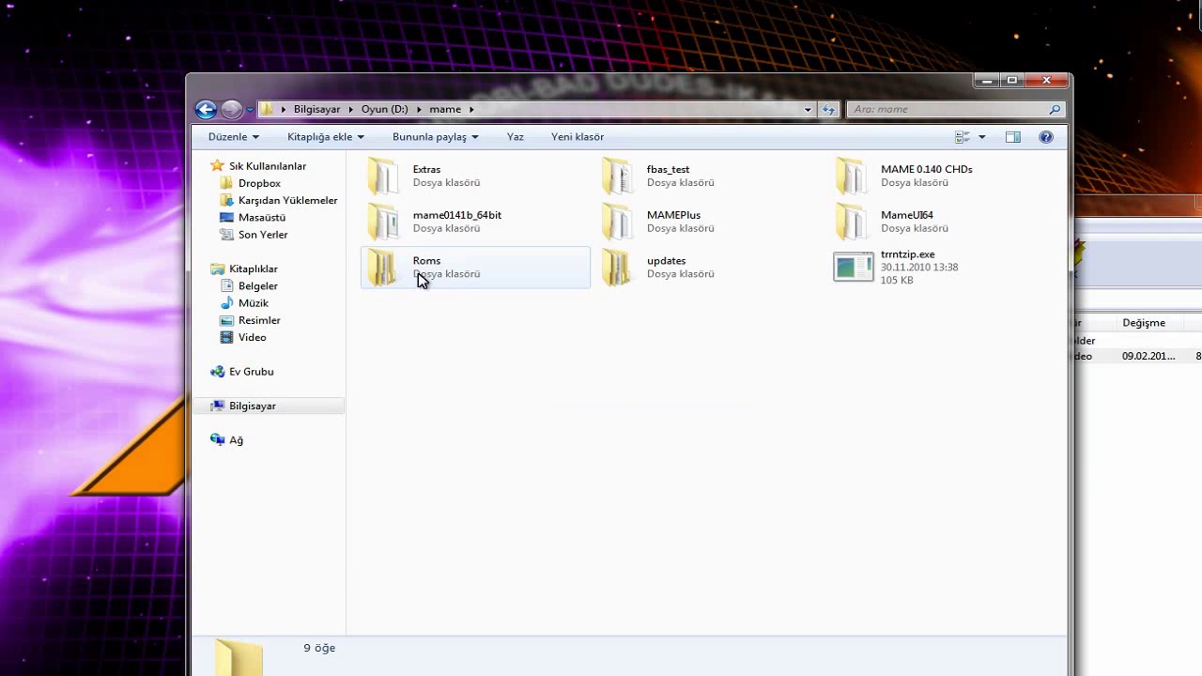
pyautogui.moveTo(420, 278); pyautogui.dragTo(870, 267)
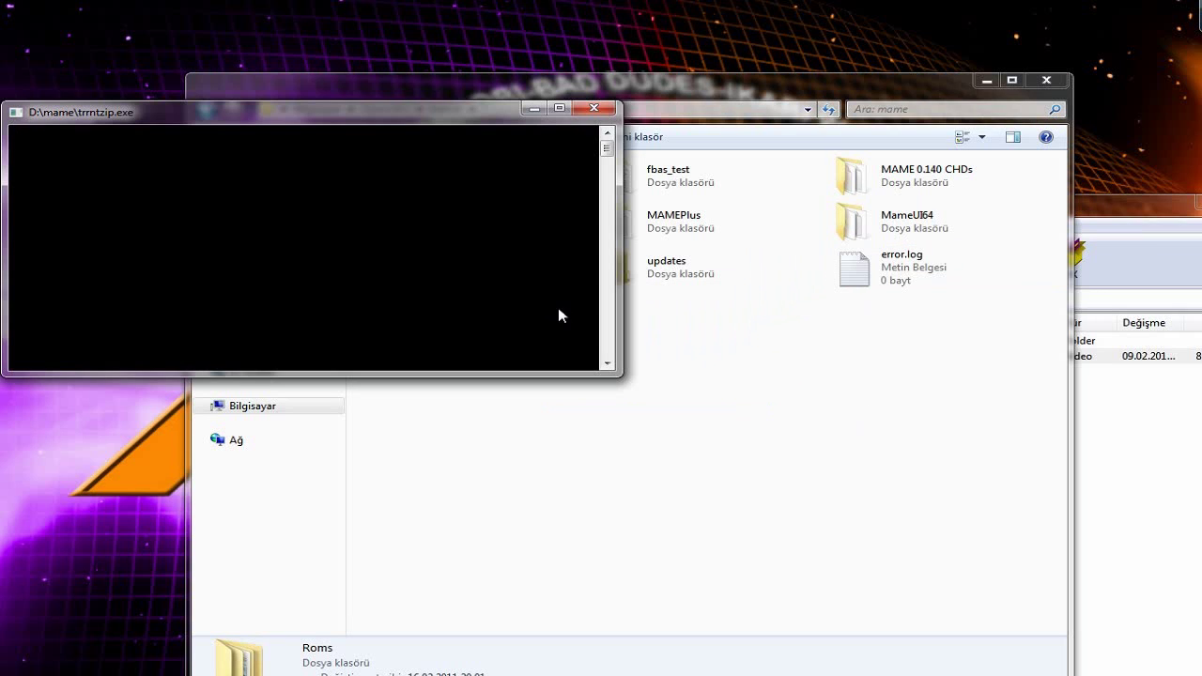